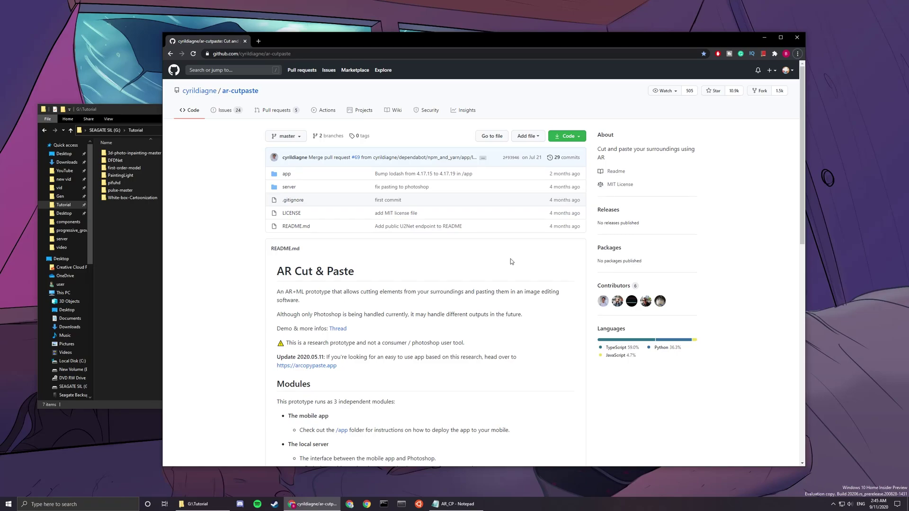
Step: Examine the arcopypaste.app page linked from the ar-cutpaste README, and the README's modules and usage instructions
left_click(313, 366)
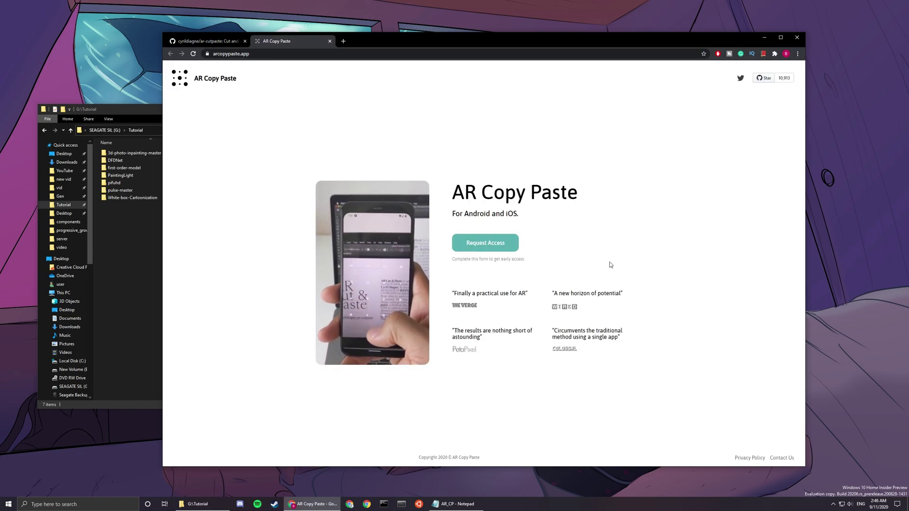
key("ctrl+w")
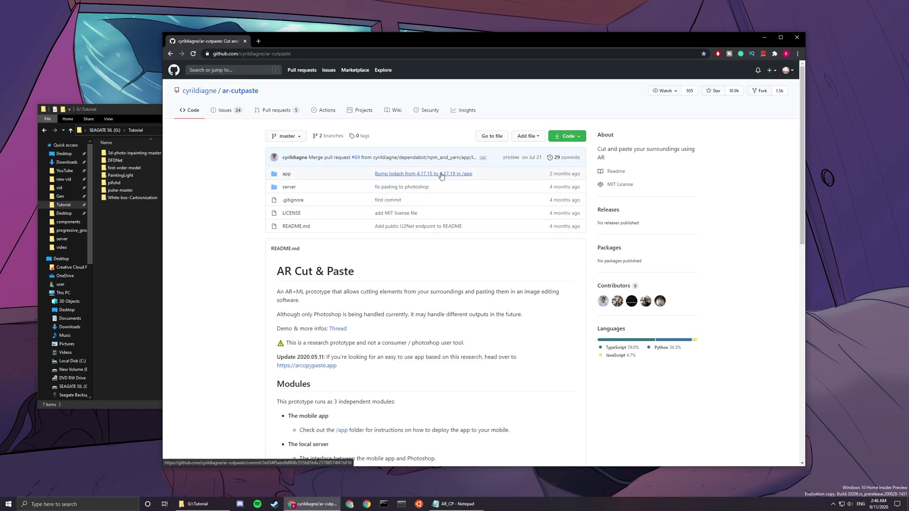
scroll(561, 307, "down", 9)
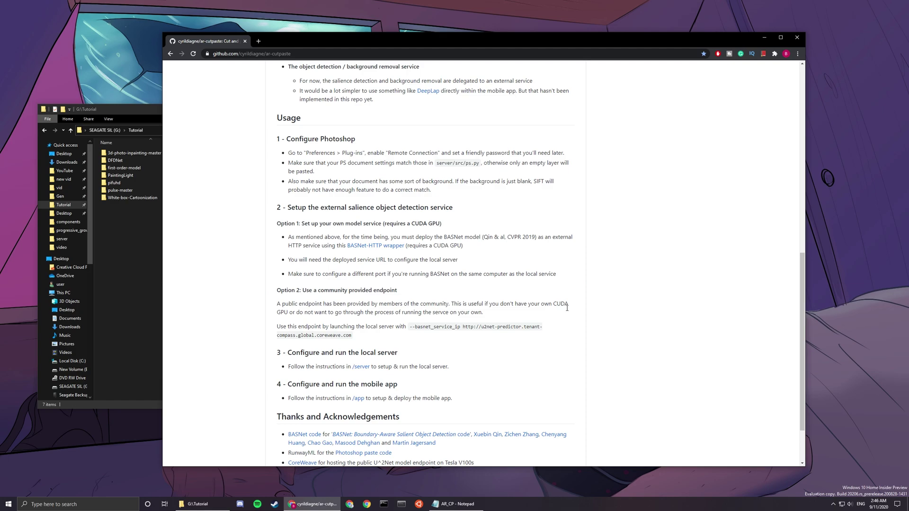
scroll(491, 286, "up", 2)
double_click(345, 211)
left_click(443, 217)
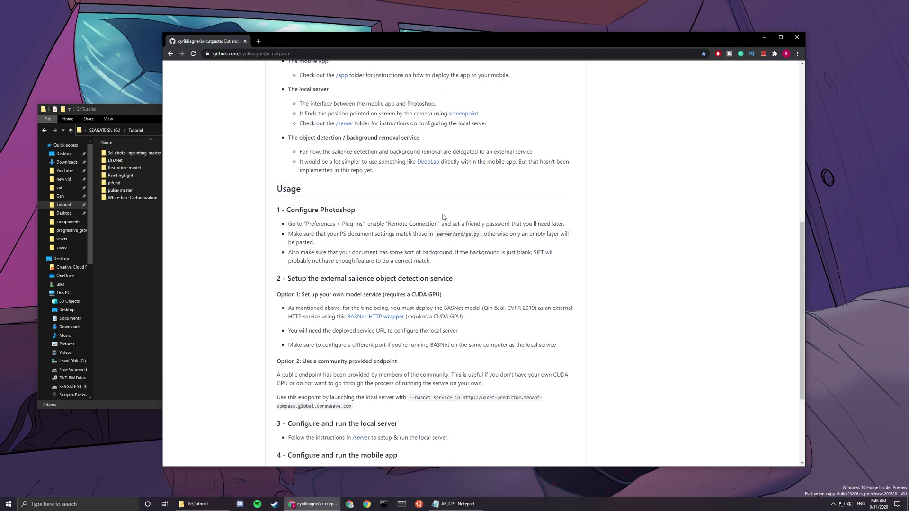
scroll(443, 217, "down", 2)
scroll(443, 217, "down", 2)
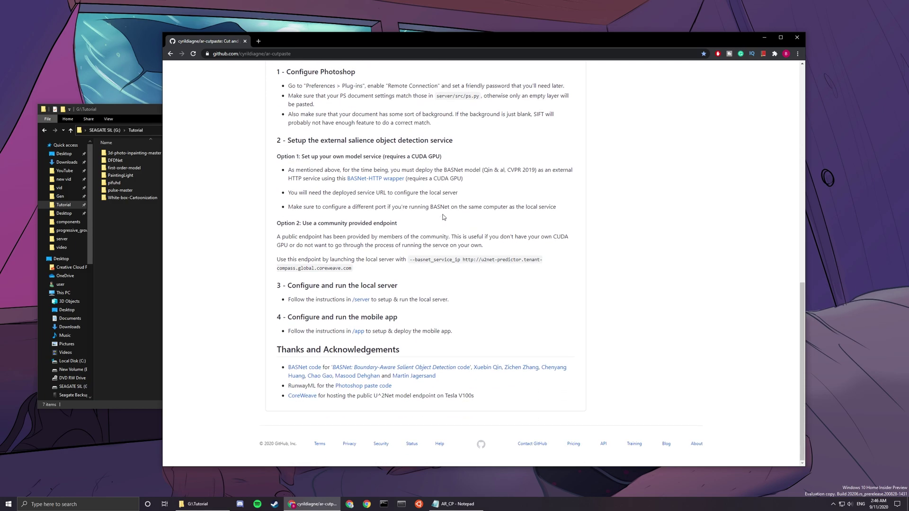
scroll(446, 313, "up", 20)
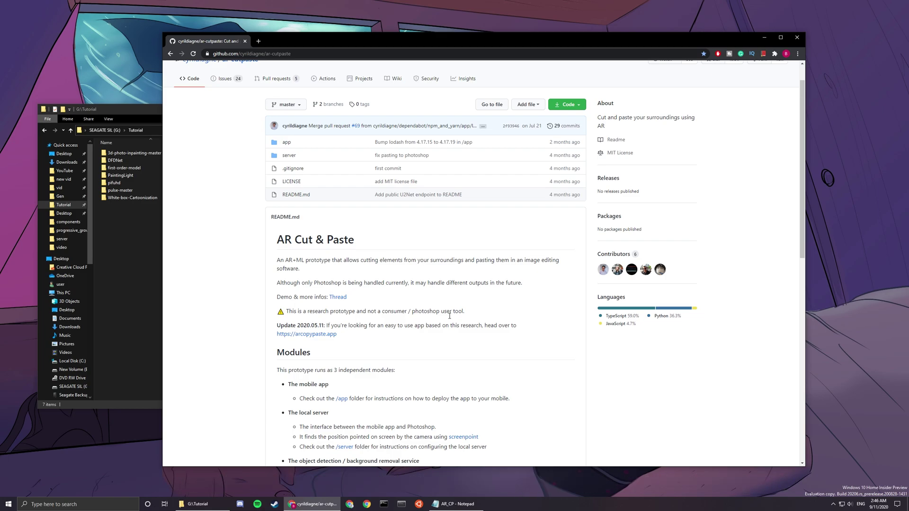
scroll(450, 316, "down", 6)
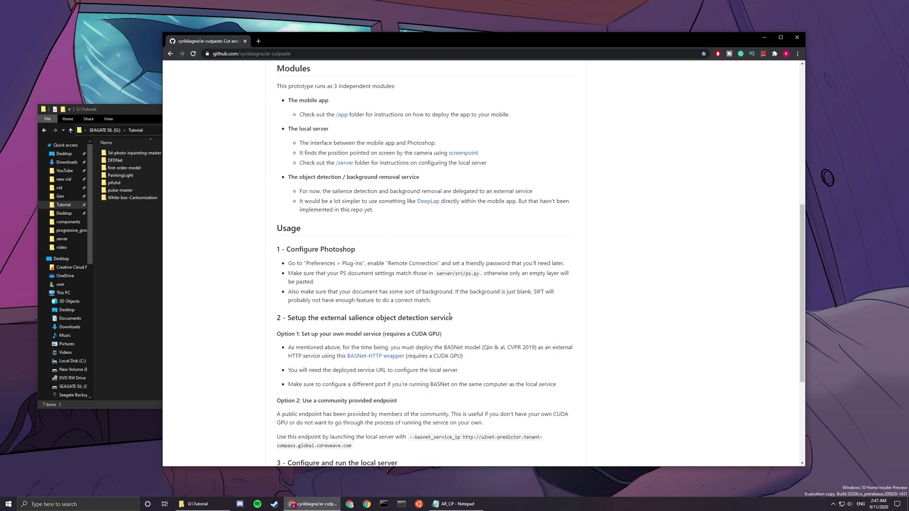
scroll(445, 316, "up", 7)
Step: Create a folder named ar-cutpaste in G:\Tutorial and open it
left_click(137, 242)
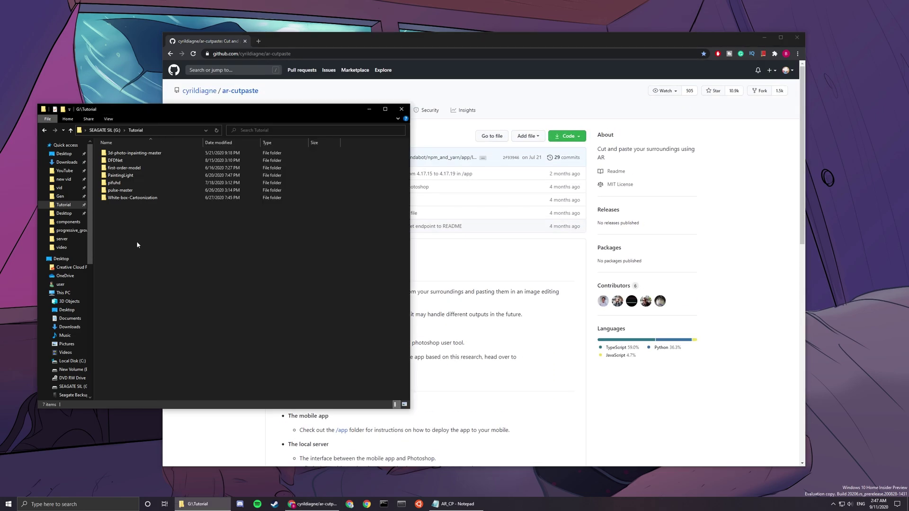
right_click(137, 240)
mouse_move(197, 327)
left_click(231, 329)
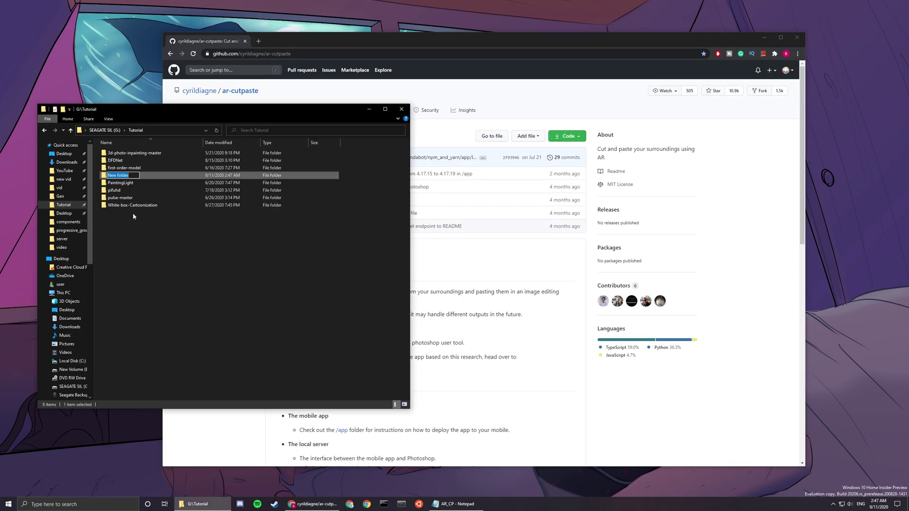
right_click(116, 176)
left_click(183, 378)
type("ar-cutpaste")
key("Return")
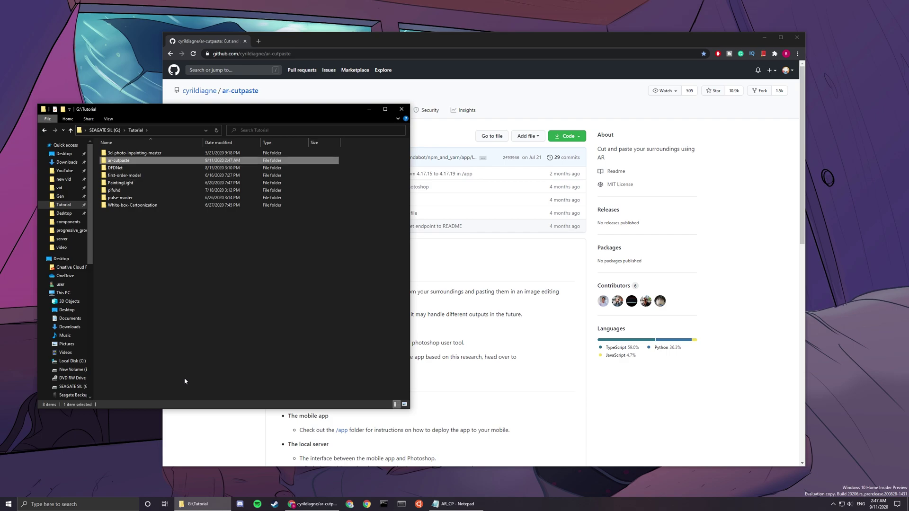
double_click(128, 163)
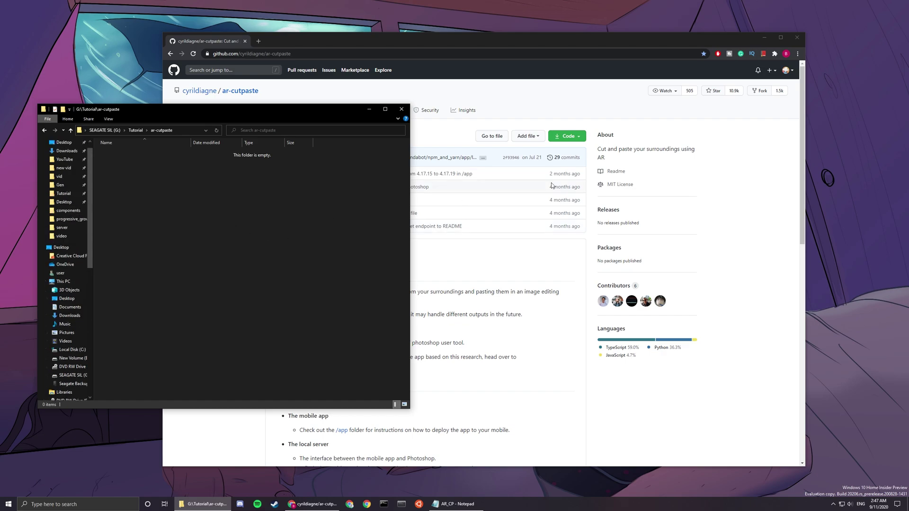
Step: Download the ar-cutpaste repository as a ZIP and place the archive in the new ar-cutpaste folder
left_click(729, 166)
left_click(577, 140)
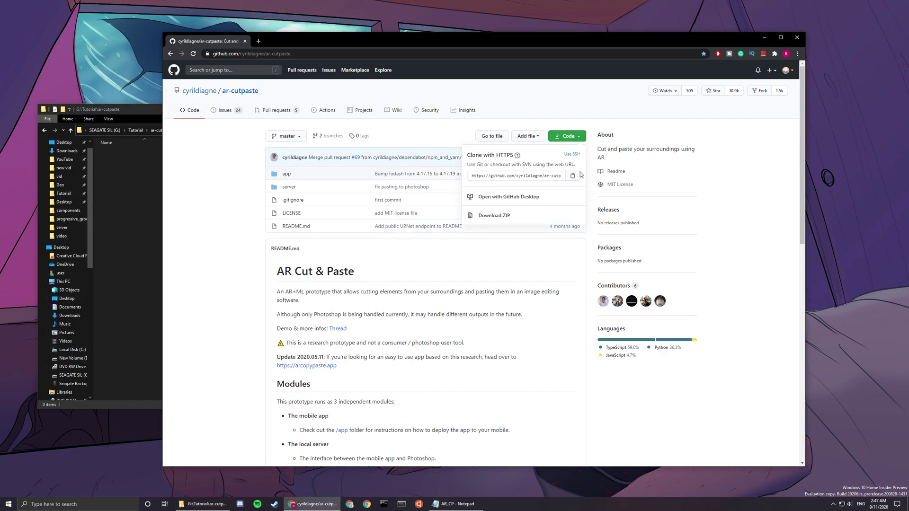
left_click(523, 216)
left_click(144, 199)
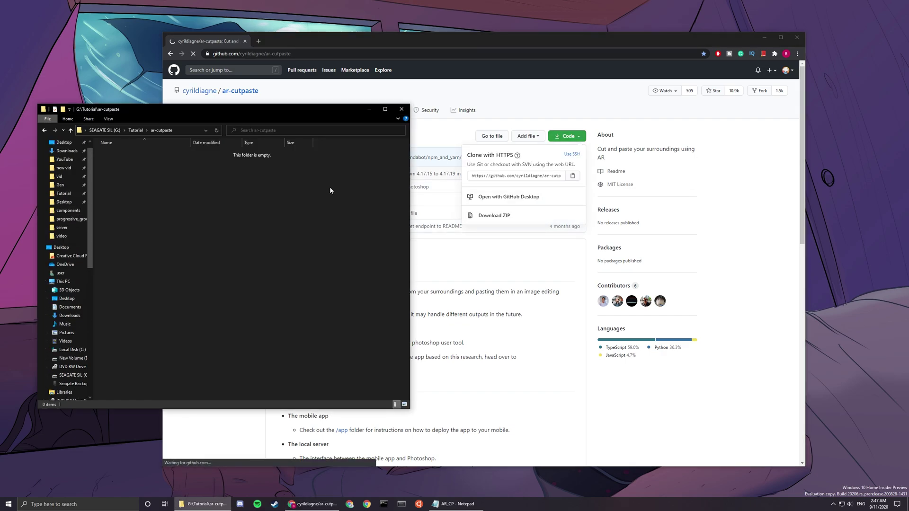
left_click(719, 234)
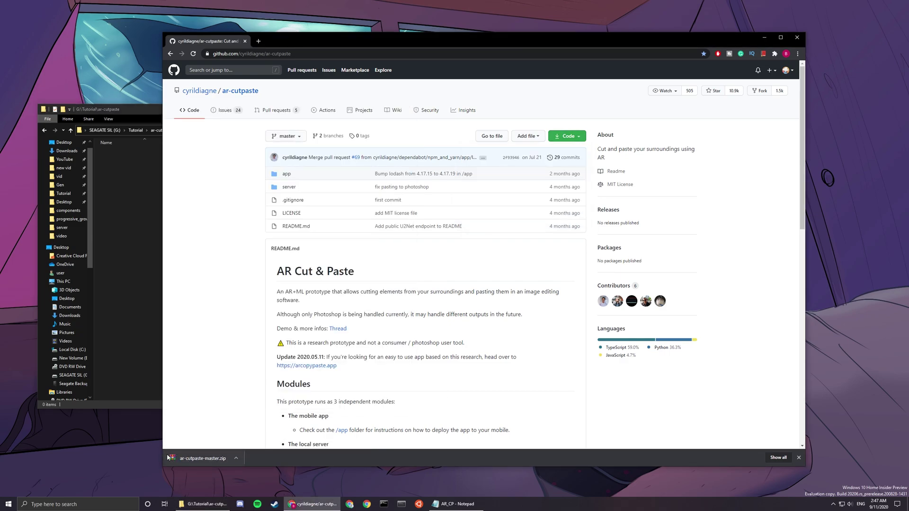
left_click(141, 297)
Step: Extract the ar-cutpaste-master archive into G:\Tutorial\ar-cutpaste\ar-cutpaste-master and delete the ZIP
left_click(146, 152)
double_click(146, 152)
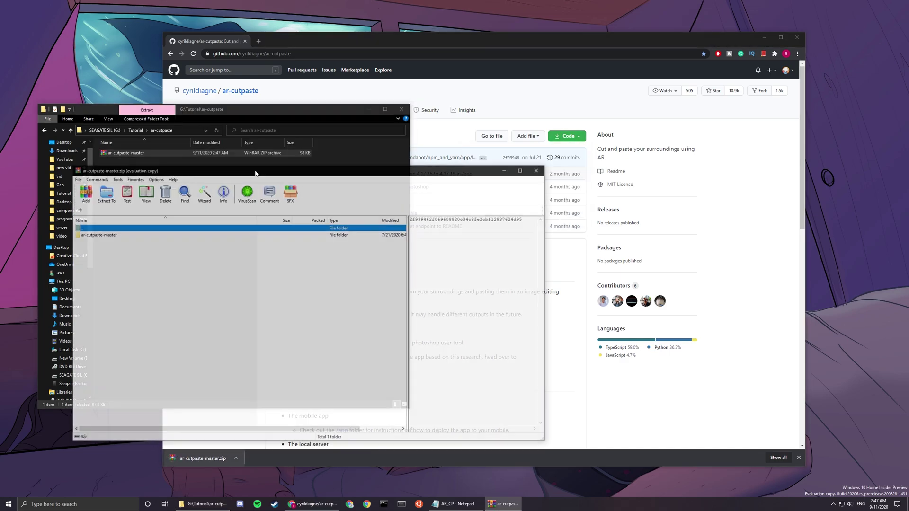
left_click(104, 194)
left_click(329, 380)
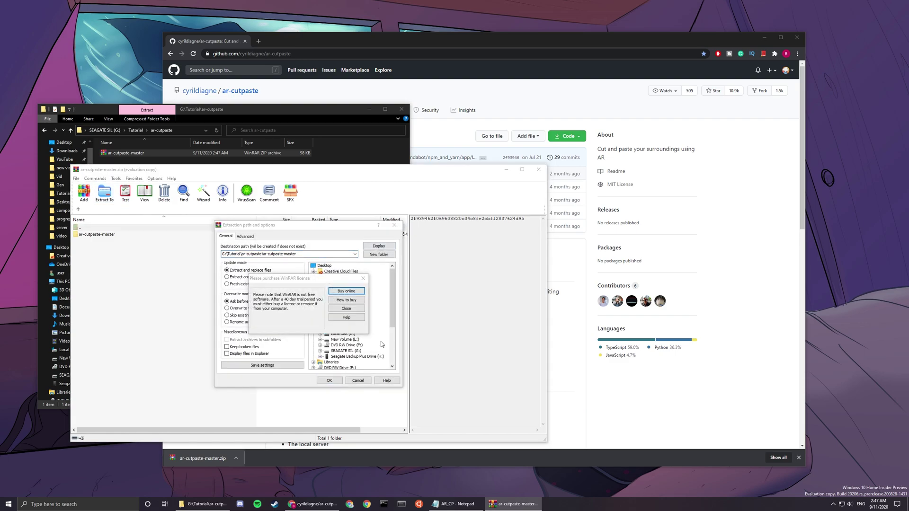
left_click(361, 274)
left_click(329, 380)
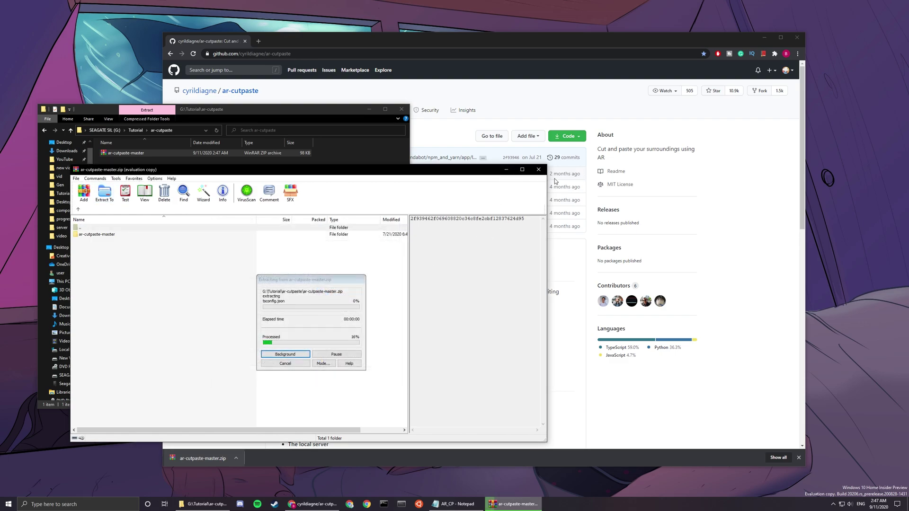
left_click(539, 170)
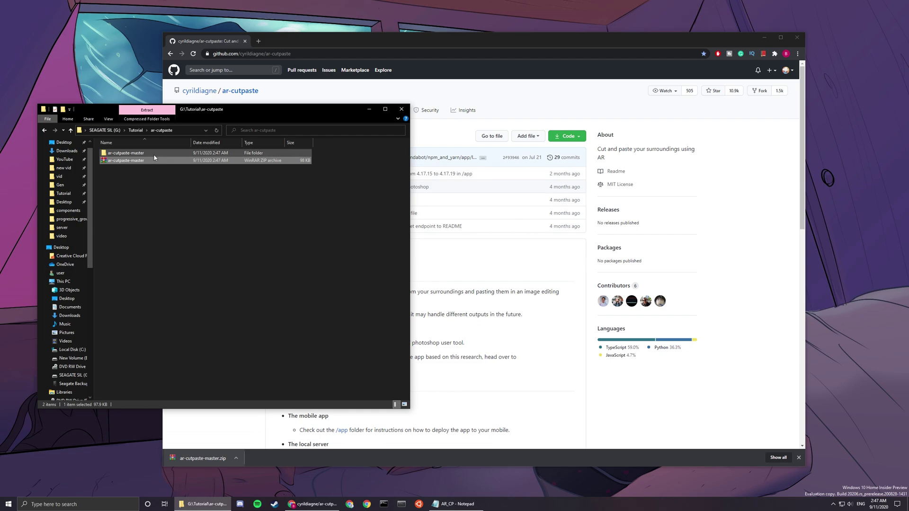
key("Delete")
Step: Examine the files and subfolders inside the extracted ar-cutpaste-master folder
double_click(171, 154)
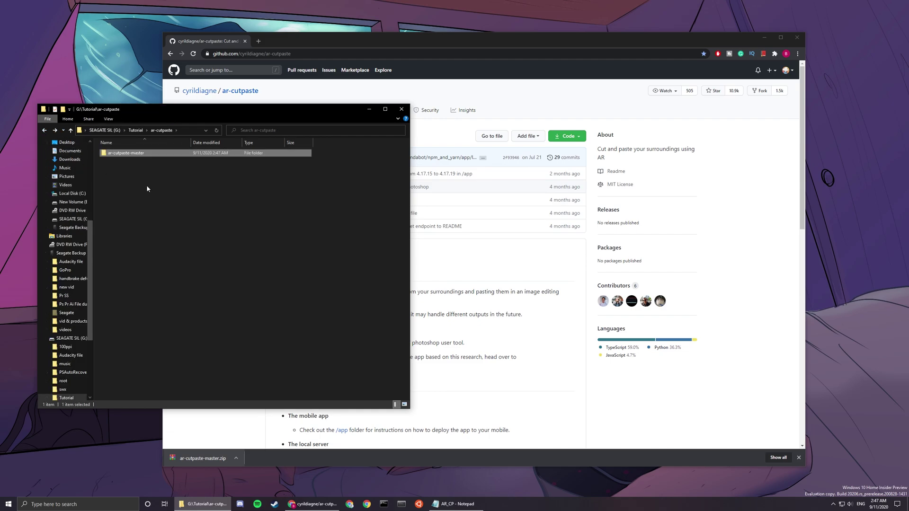
left_click(147, 186)
double_click(152, 154)
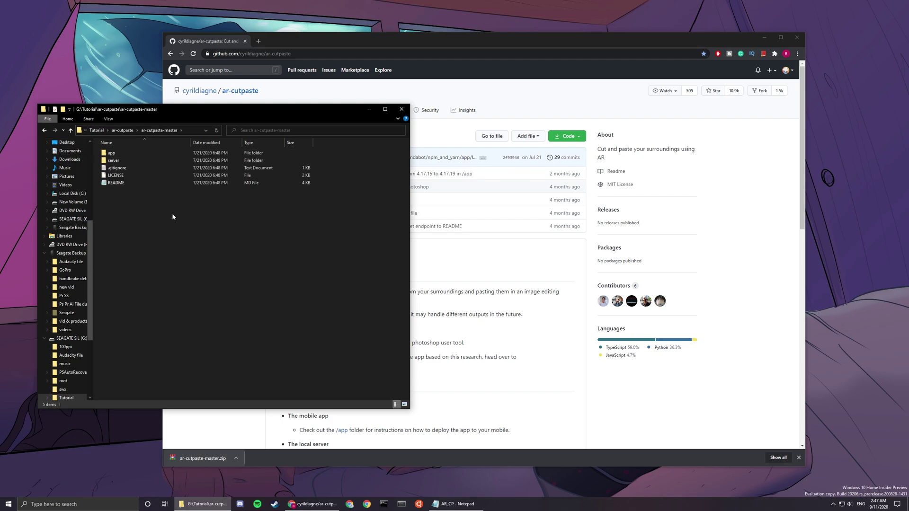
left_click_drag(172, 214, 188, 157)
left_click(180, 159)
left_click_drag(140, 204, 134, 153)
left_click(147, 171)
left_click(713, 330)
scroll(714, 331, "down", 9)
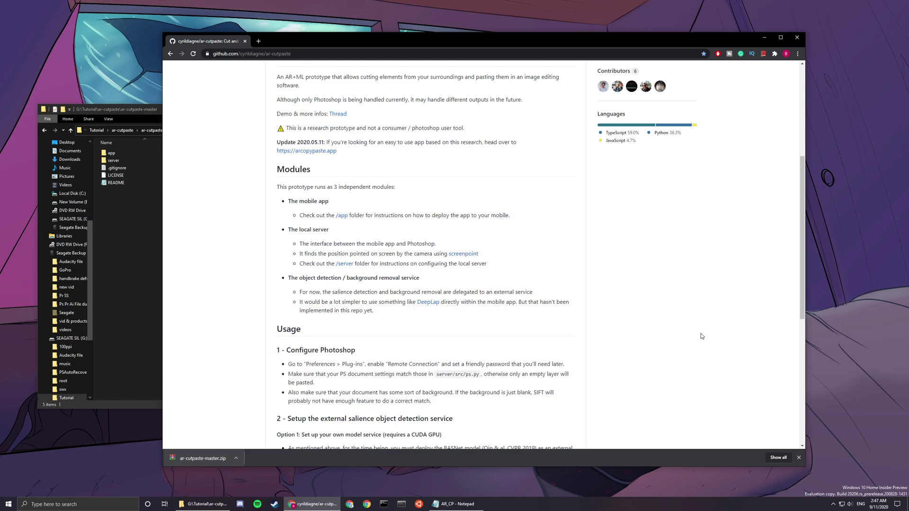
left_click(126, 221)
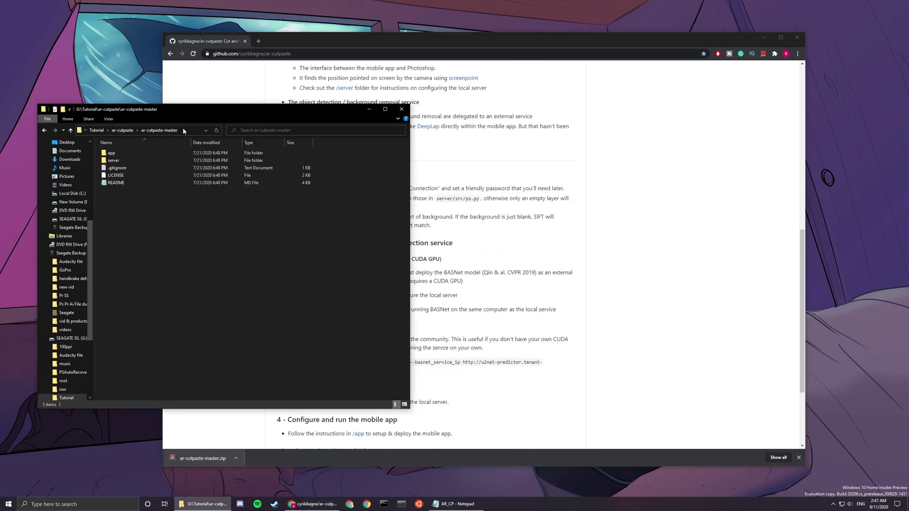
left_click(121, 130)
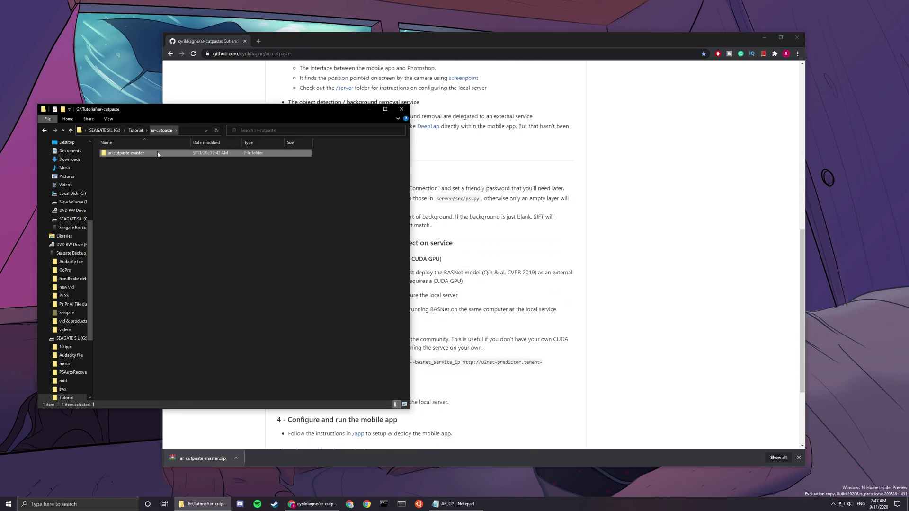
double_click(156, 153)
left_click_drag(228, 211, 180, 151)
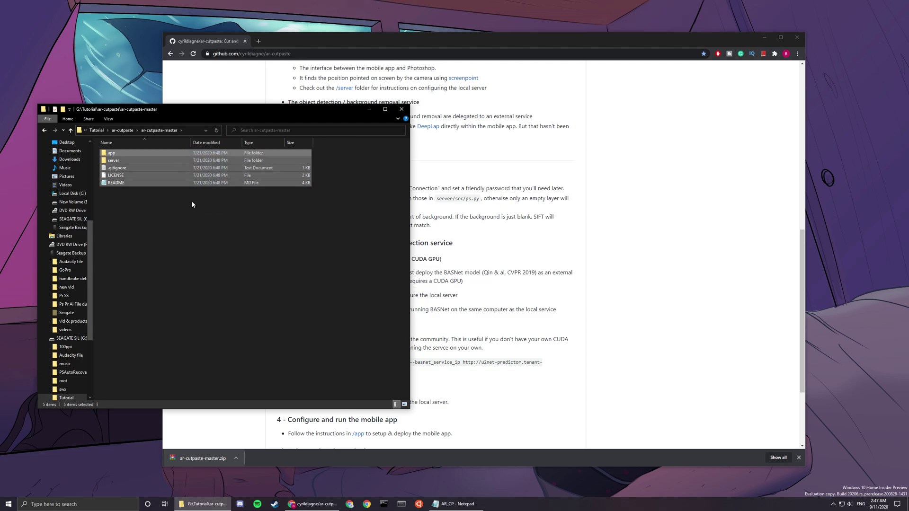
left_click(192, 204)
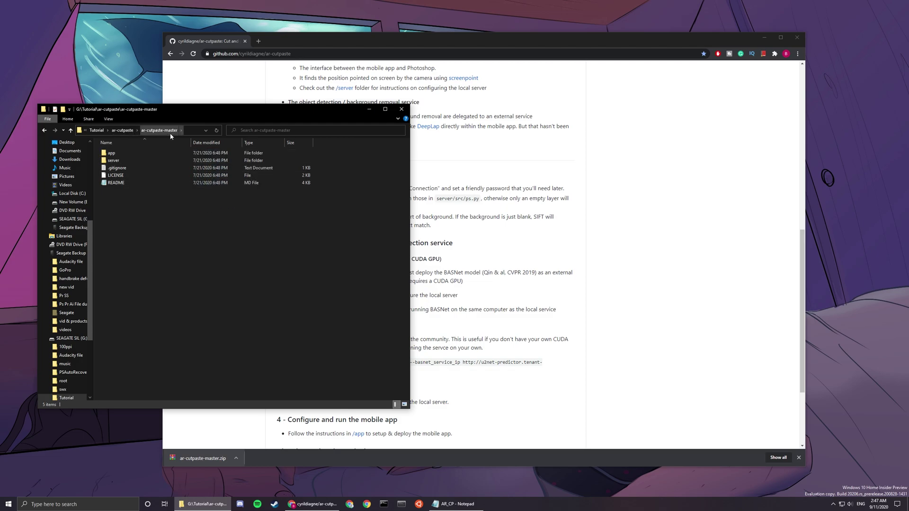
Step: Consult the README's Configure Photoshop instructions and launch Adobe Photoshop CC 2019
left_click(699, 323)
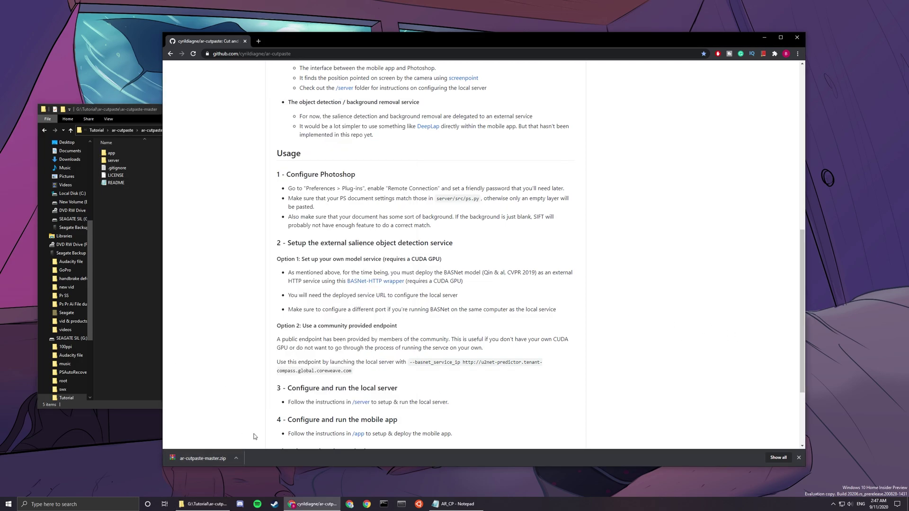
scroll(222, 396, "down", 1)
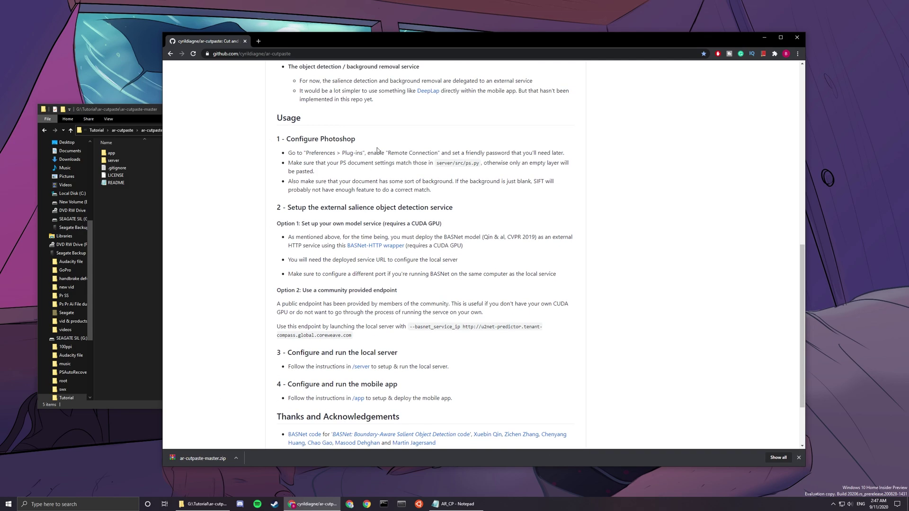
left_click(100, 505)
type("photo")
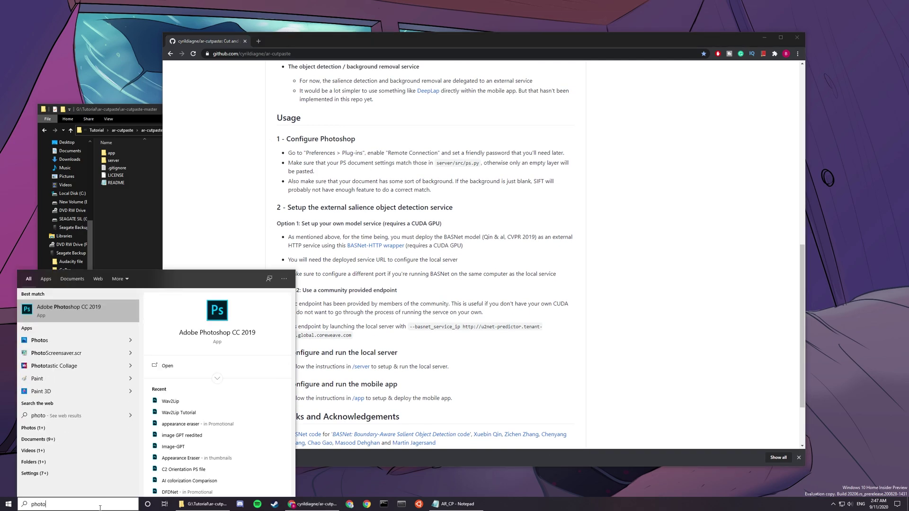
key("Return")
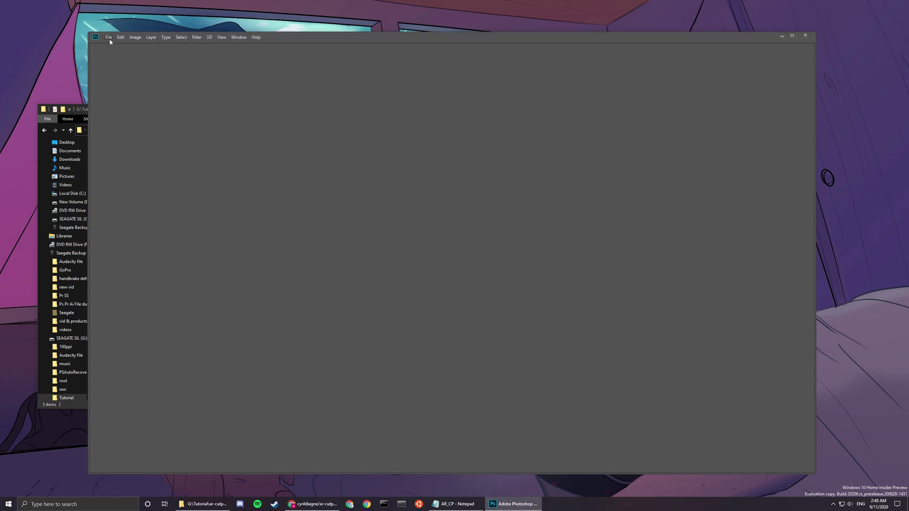
Step: Check the remote connection and password settings in Photoshop's Plug-Ins preferences, leaving them without saving changes
left_click(109, 38)
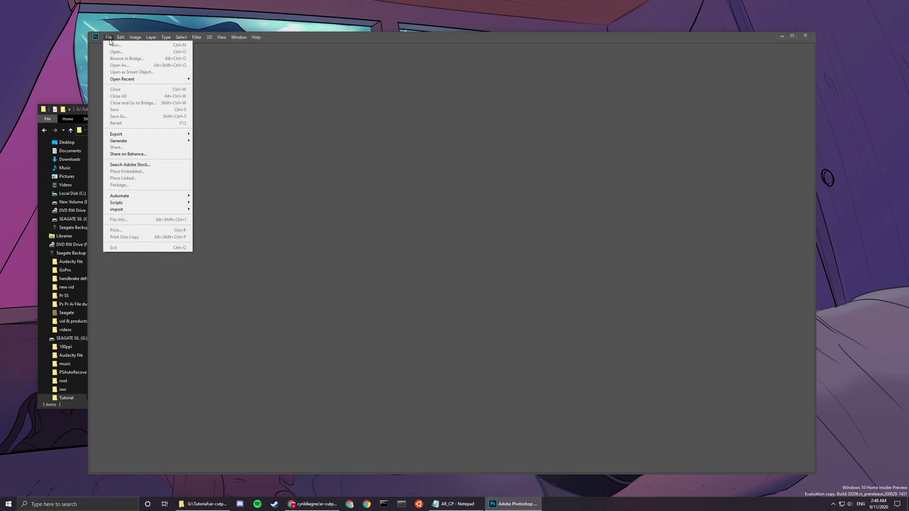
left_click(121, 37)
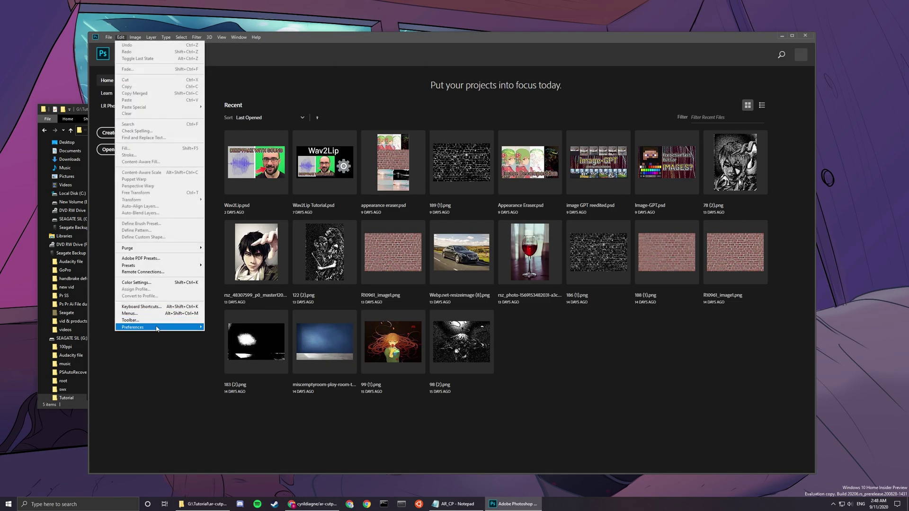
mouse_move(158, 327)
left_click(239, 419)
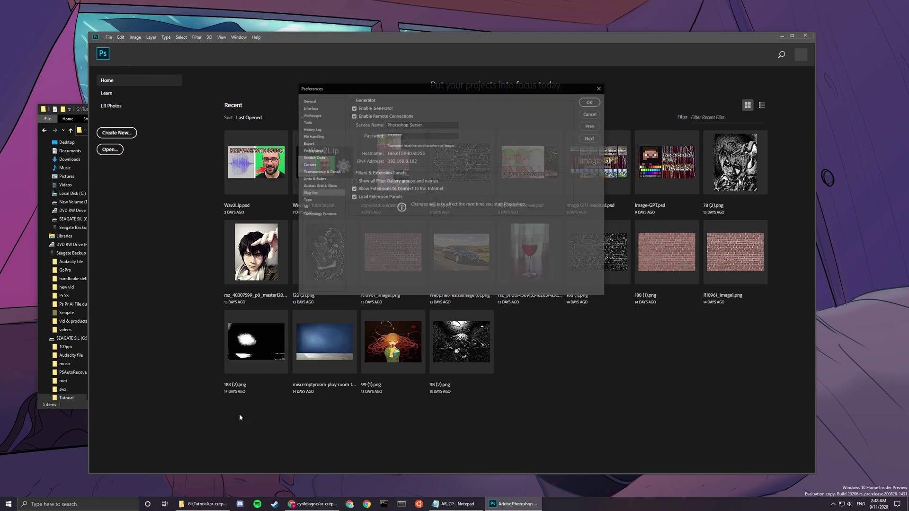
left_click(408, 137)
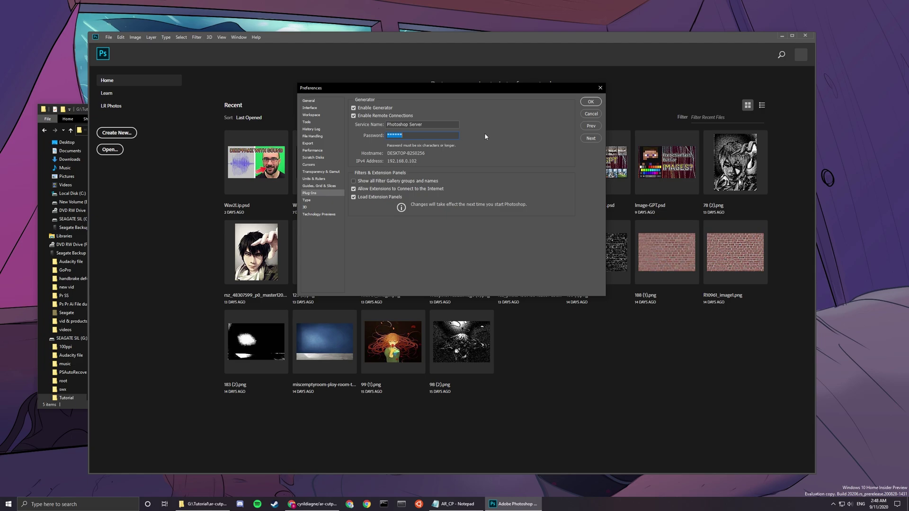
left_click(591, 114)
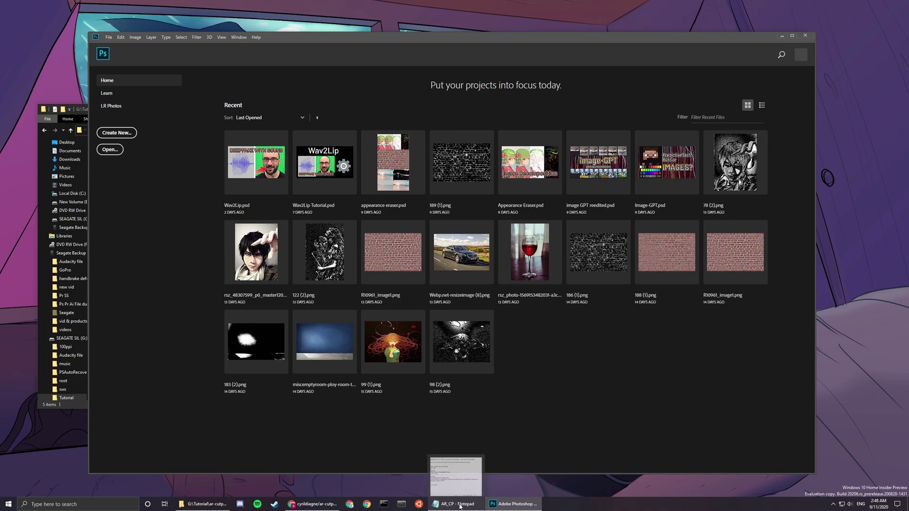
Step: Consult the README's note on matching document settings with server/src/ps.py and bring up Photoshop's new document settings
left_click(319, 506)
triple_click(317, 171)
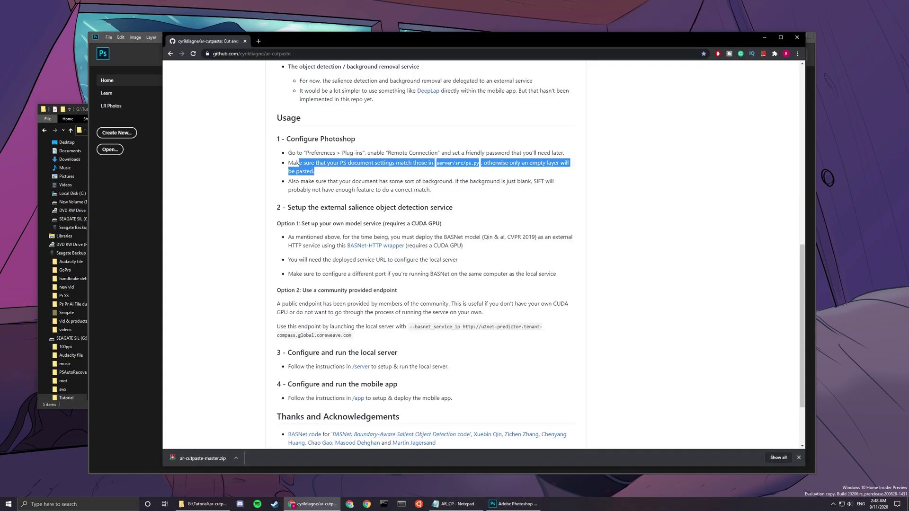
left_click(318, 173)
left_click(130, 134)
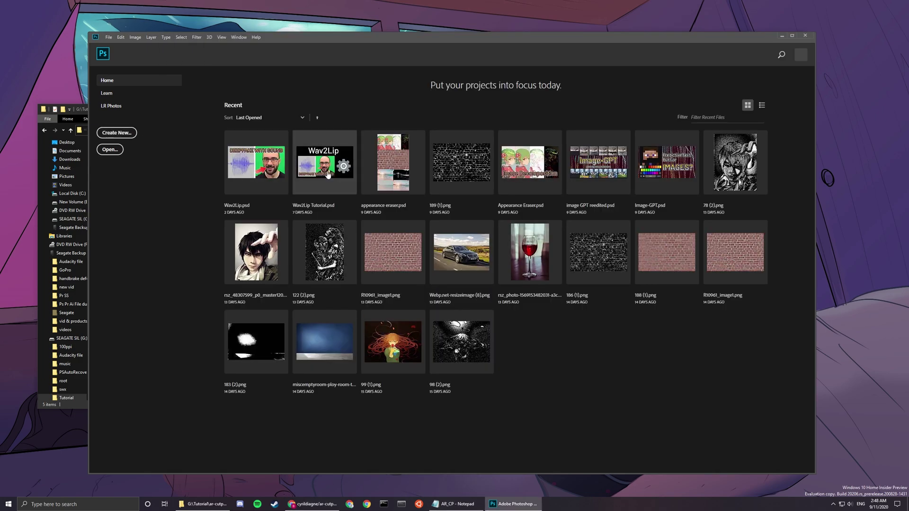
left_click(116, 133)
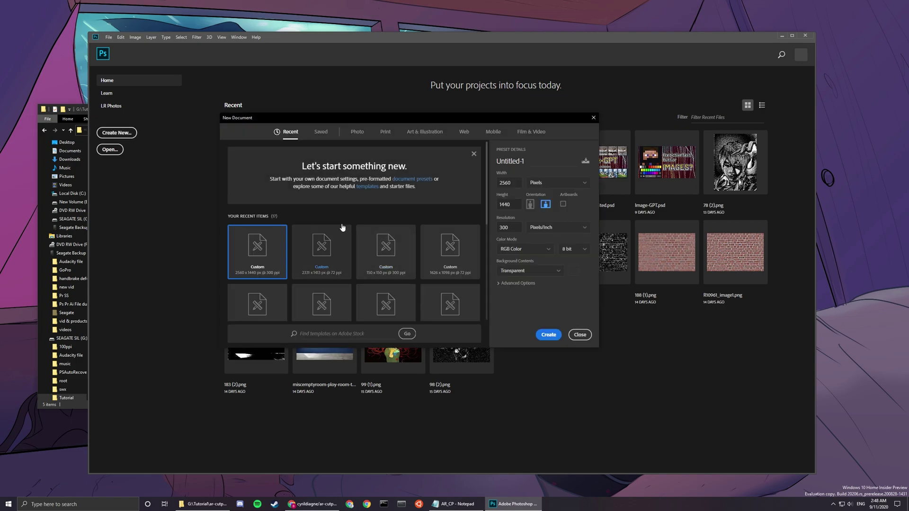
left_click(519, 183)
Step: Open the ps Python file from the ar-cutpaste-master server\src folder in Notepad
left_click(79, 113)
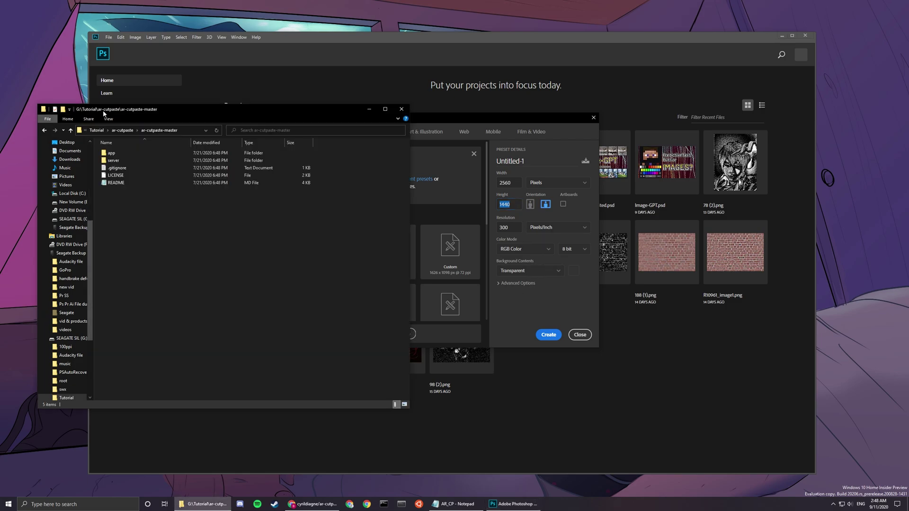
double_click(140, 160)
double_click(142, 153)
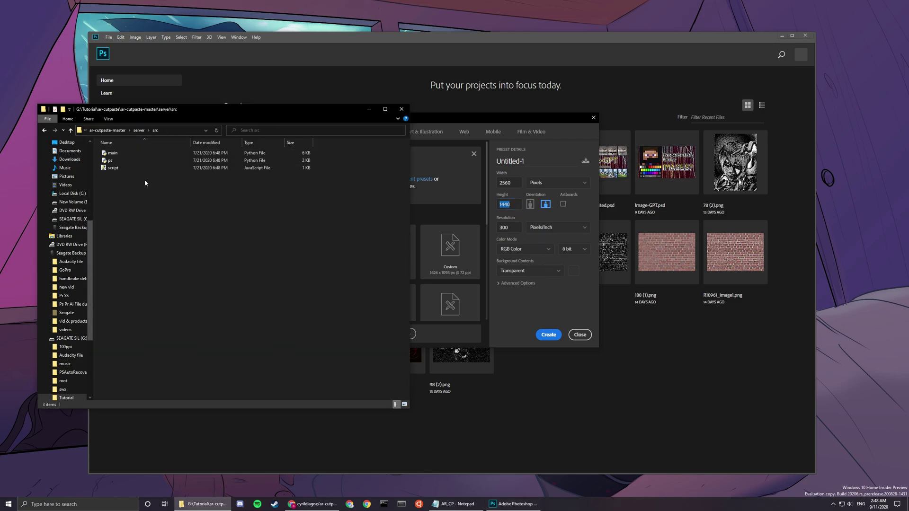
right_click(146, 160)
mouse_move(206, 210)
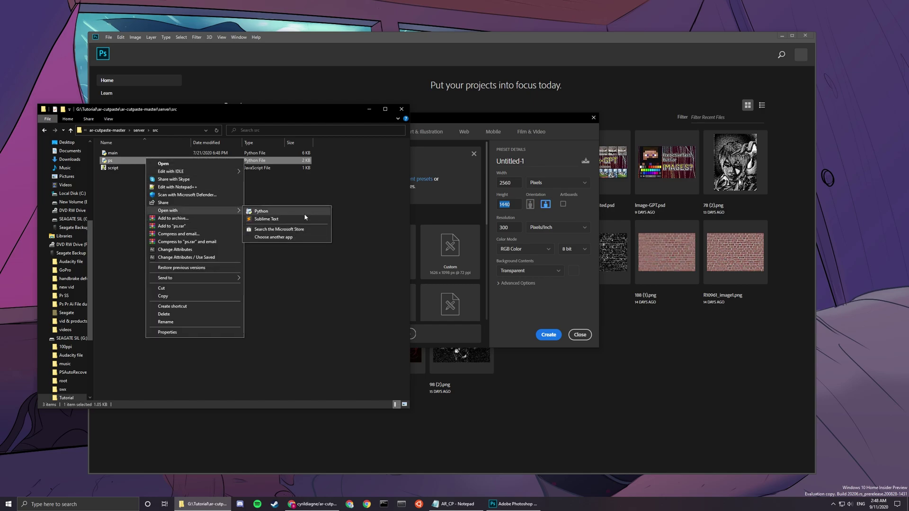
left_click(307, 235)
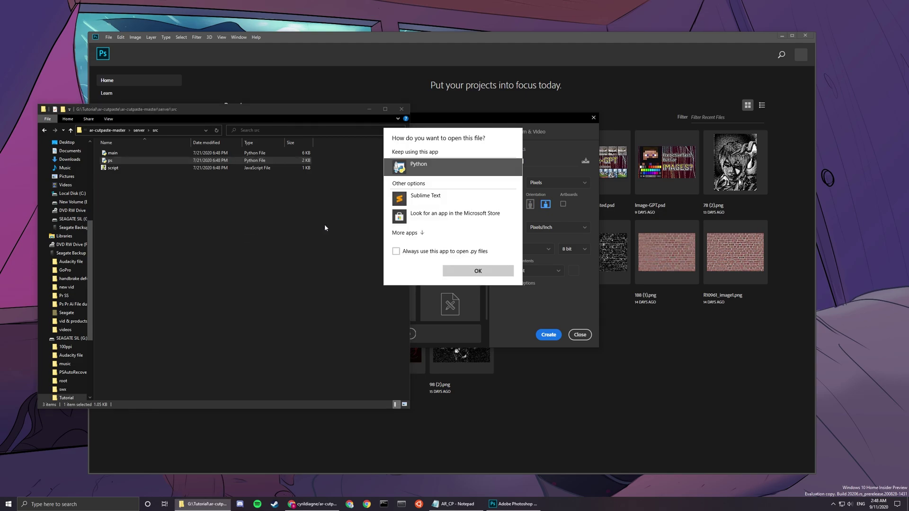
left_click(423, 233)
scroll(451, 217, "down", 3)
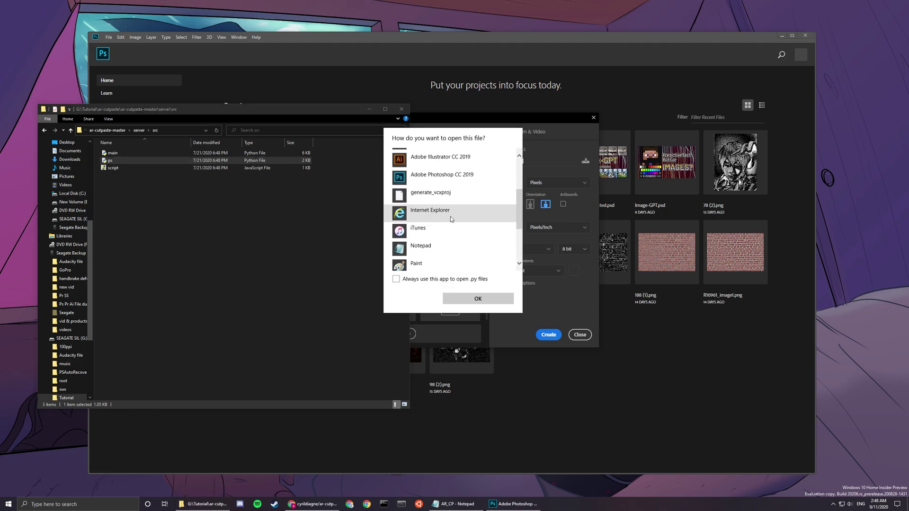
left_click(454, 231)
left_click(478, 299)
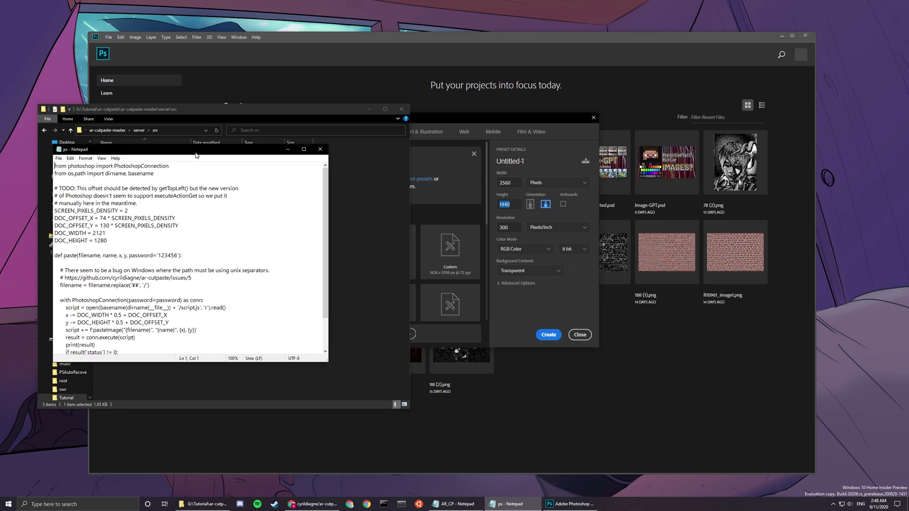
Step: Set DOC_OFFSET_X and DOC_OFFSET_Y to 0 in the ps file, commenting out their original expressions with #
scroll(231, 223, "down", 1)
scroll(231, 231, "up", 1)
left_click_drag(173, 246, 55, 188)
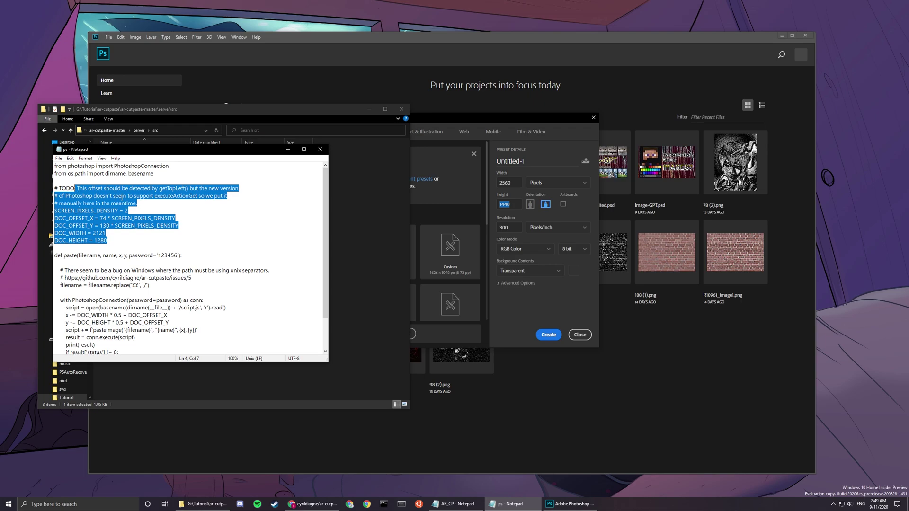
left_click(118, 196)
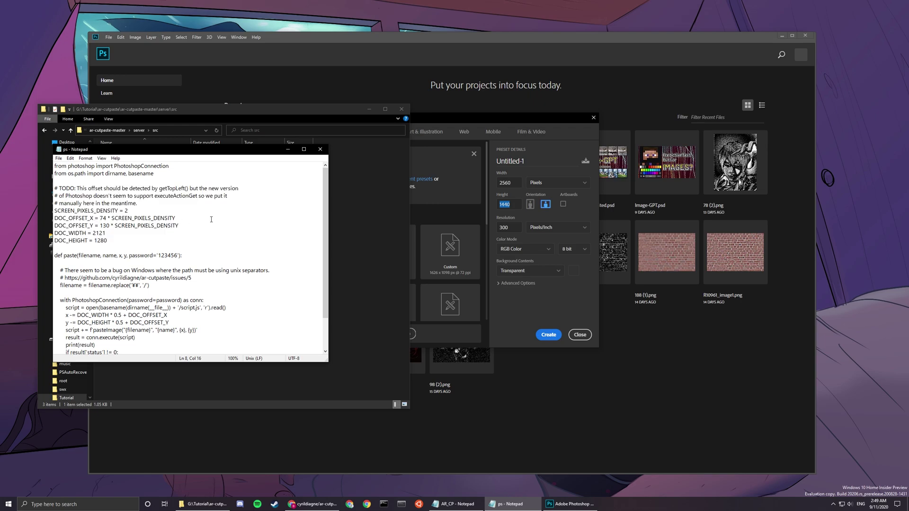
type("0")
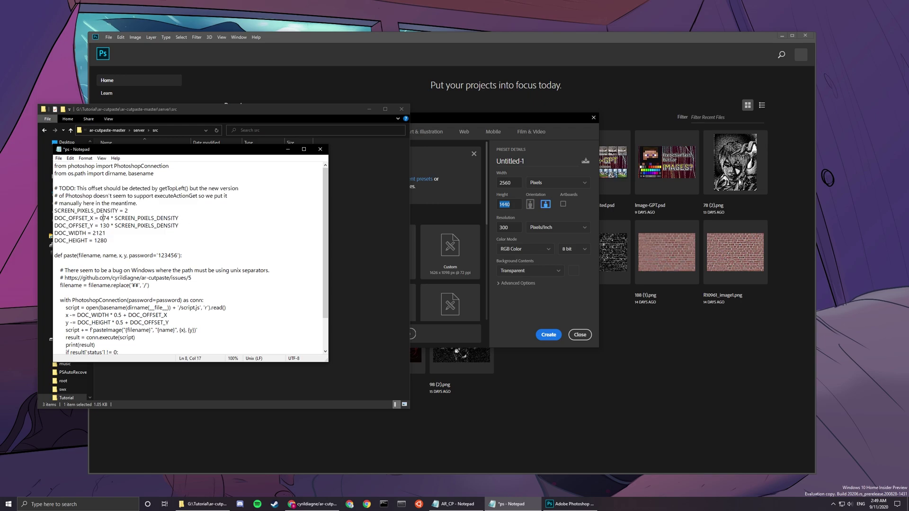
type(".")
type("#")
type("0 #")
key("Down")
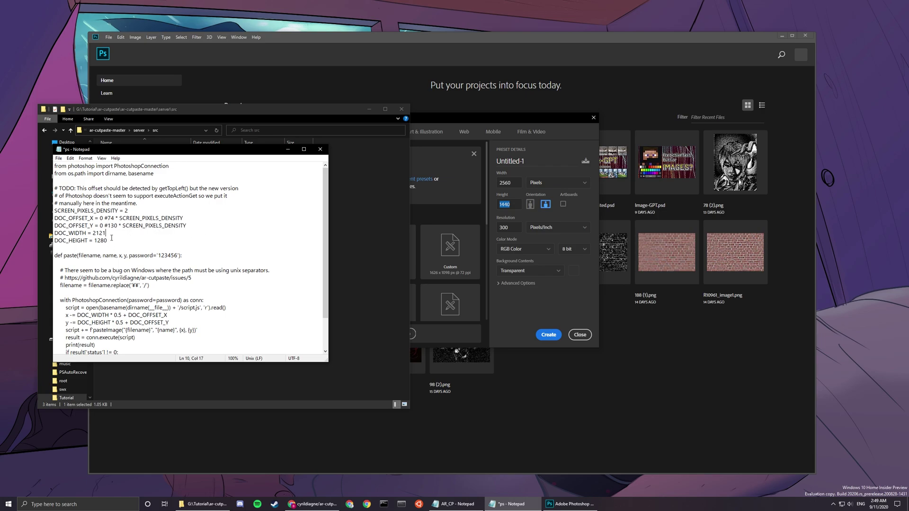
Step: Change DOC_WIDTH to 2560 and DOC_HEIGHT to 1440 in the ps file
key("ctrl+shift+Left")
type("2560")
left_click_drag(108, 240, 95, 243)
type("1440")
Step: Examine the default password argument in the paste function's definition
scroll(216, 255, "down", 1)
double_click(169, 235)
left_click(181, 235)
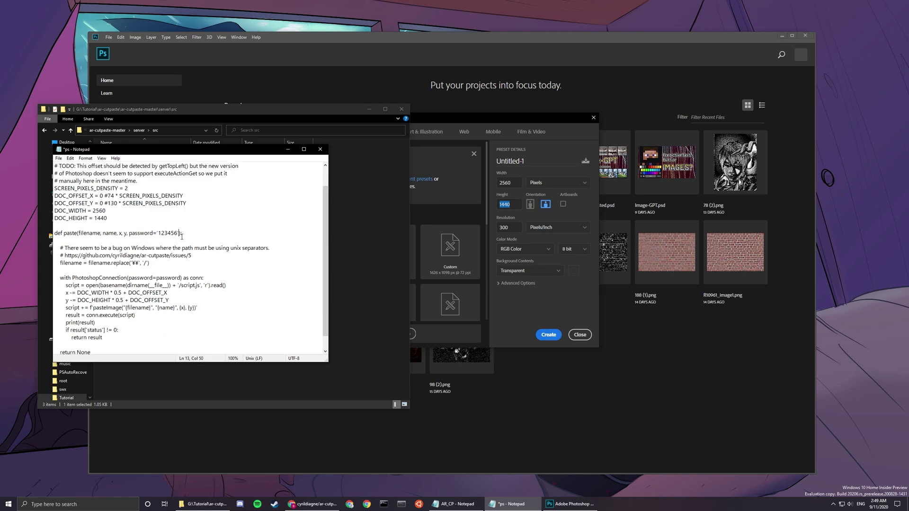
left_click_drag(178, 233, 162, 233)
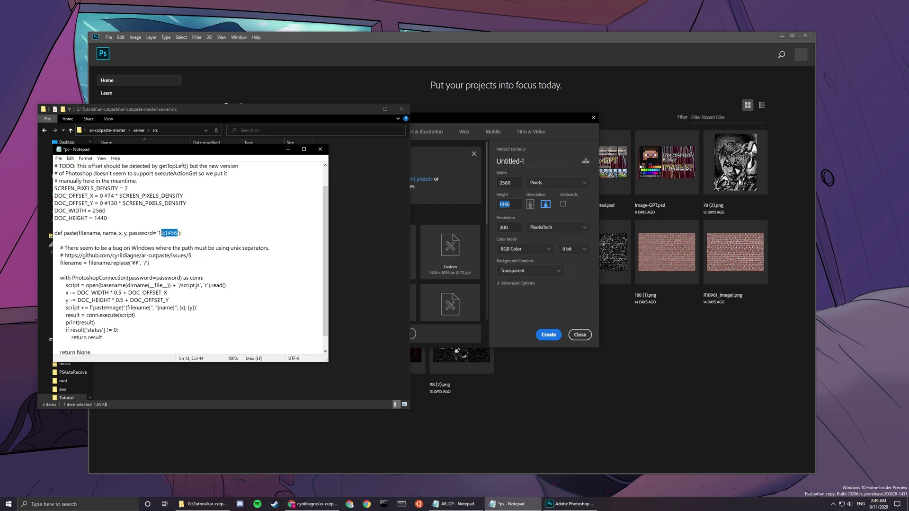
left_click(219, 233)
double_click(168, 236)
left_click_drag(159, 233, 179, 234)
Step: Create the 2560 x 1440 pixel transparent Photoshop document, and save and close the edited ps file
left_click(549, 335)
left_click(113, 240)
key("ctrl+s")
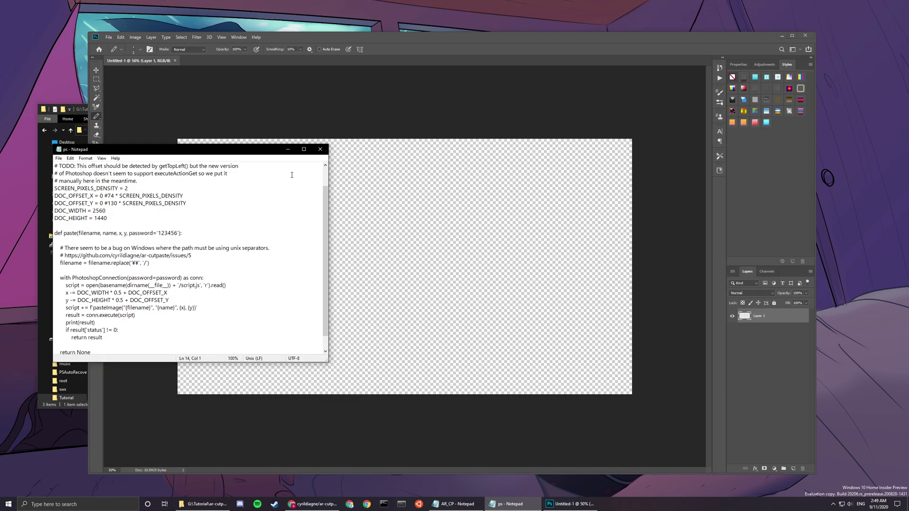
left_click(320, 149)
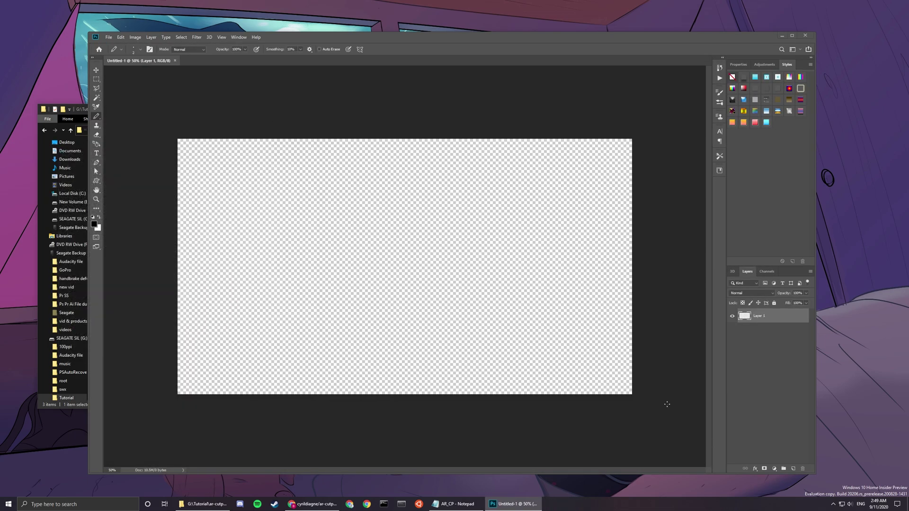
Step: Check the README's document background requirement and add a new layer to the Photoshop document
left_click(312, 504)
scroll(289, 224, "up", 1)
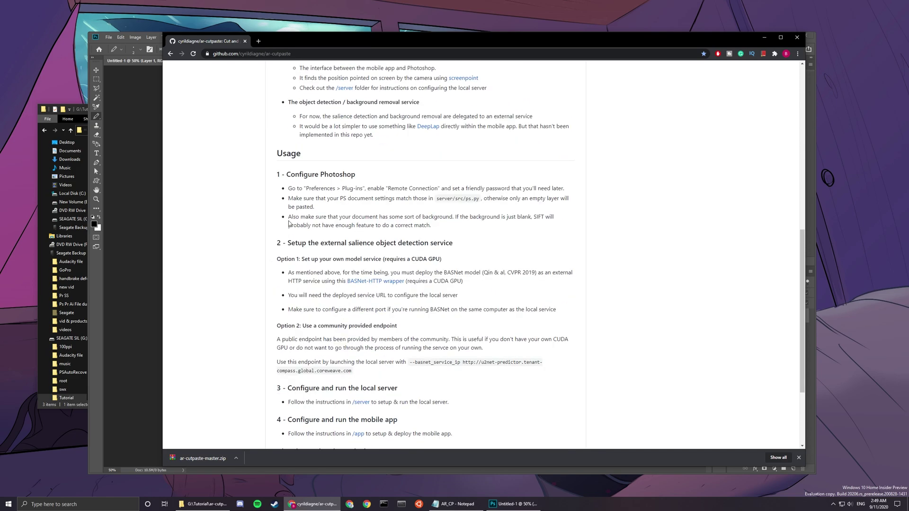
left_click(148, 272)
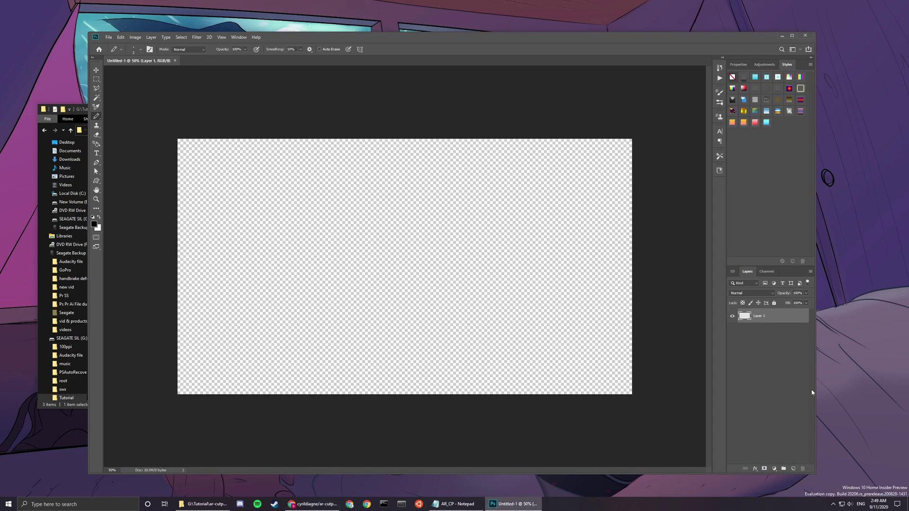
left_click(793, 468)
Step: Read the README's object detection service options and open the /server instructions in a new tab to review the setup commands
key("alt+Tab")
scroll(410, 246, "down", 1)
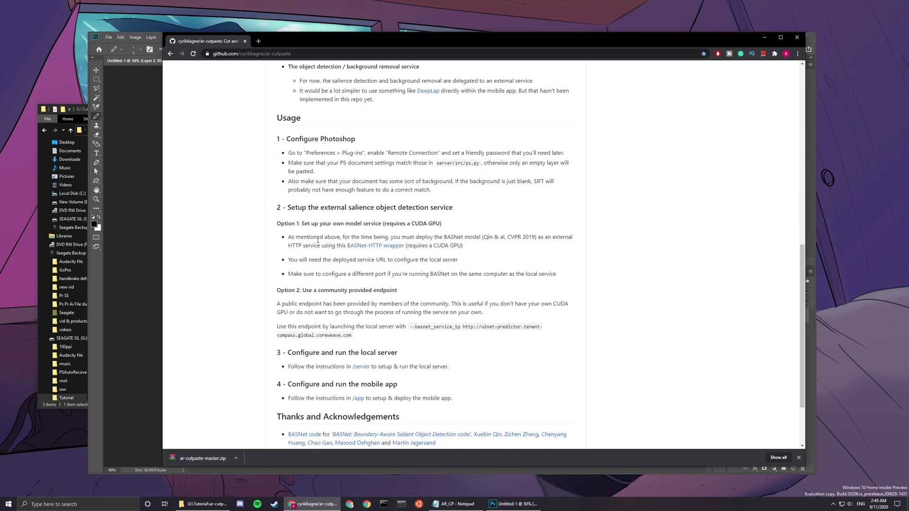
scroll(317, 240, "down", 2)
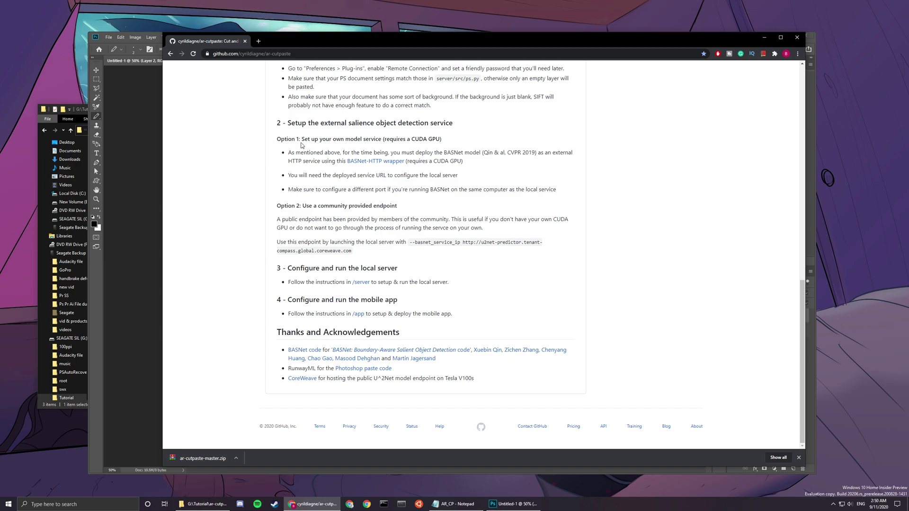
middle_click(361, 282)
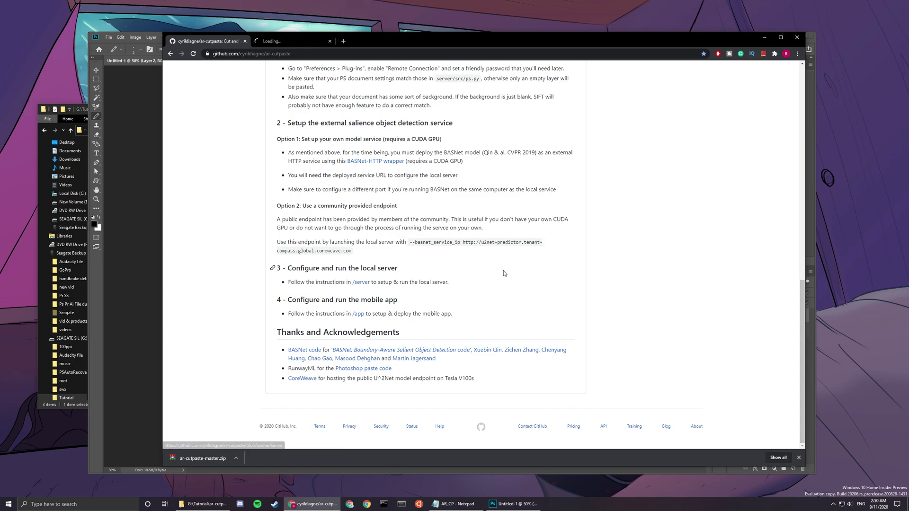
key("ctrl+Tab")
scroll(443, 270, "down", 1)
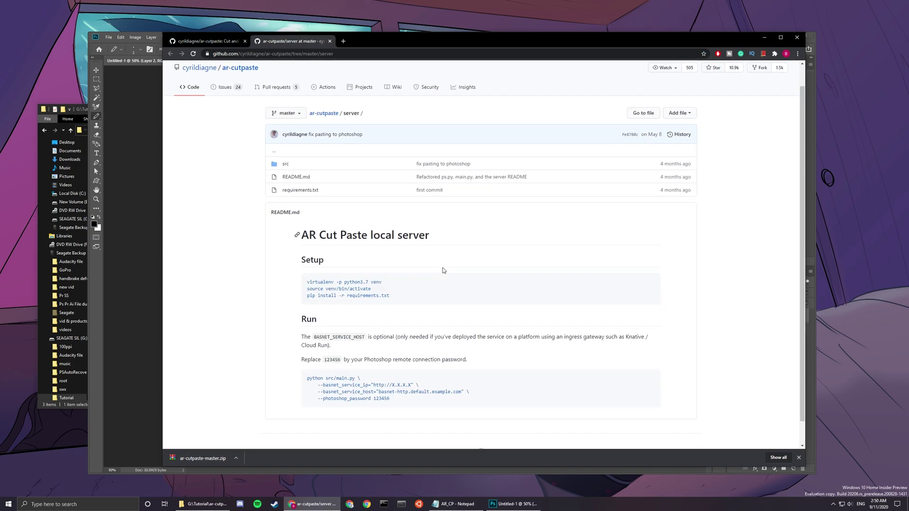
left_click_drag(393, 271, 306, 255)
left_click(423, 262)
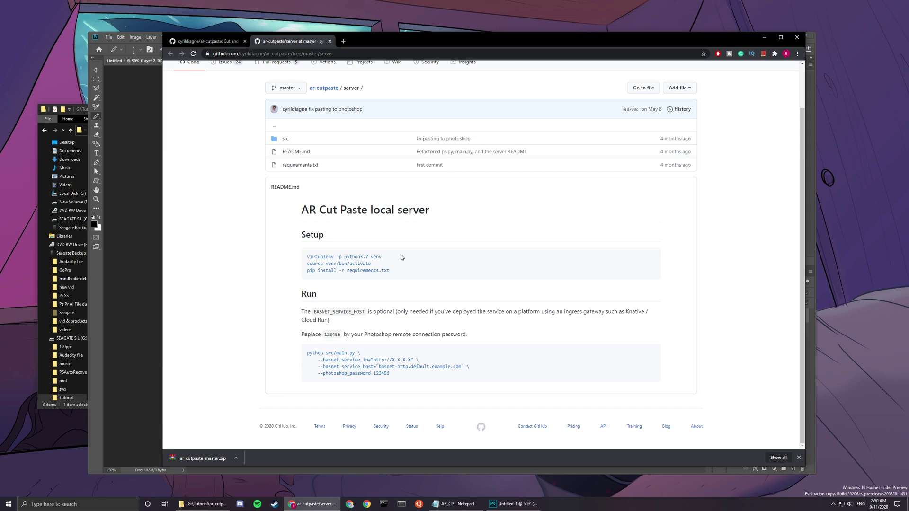
Step: Launch Command Prompt as administrator and move its window clear of the setup commands
left_click(107, 505)
type("cmd")
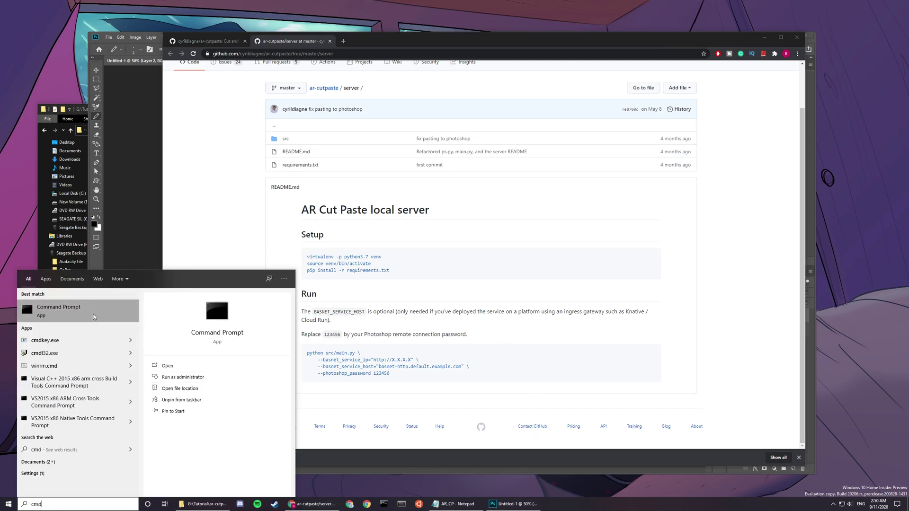
right_click(93, 316)
left_click(116, 321)
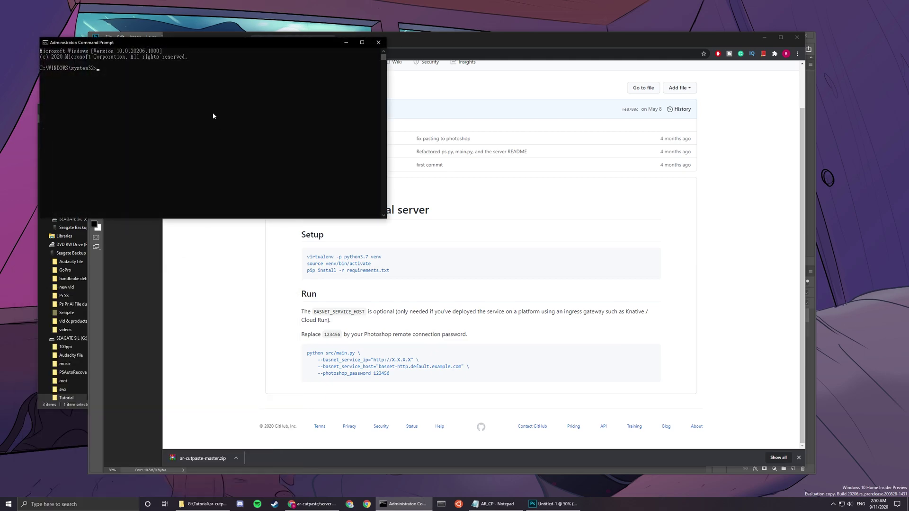
left_click_drag(160, 42, 142, 61)
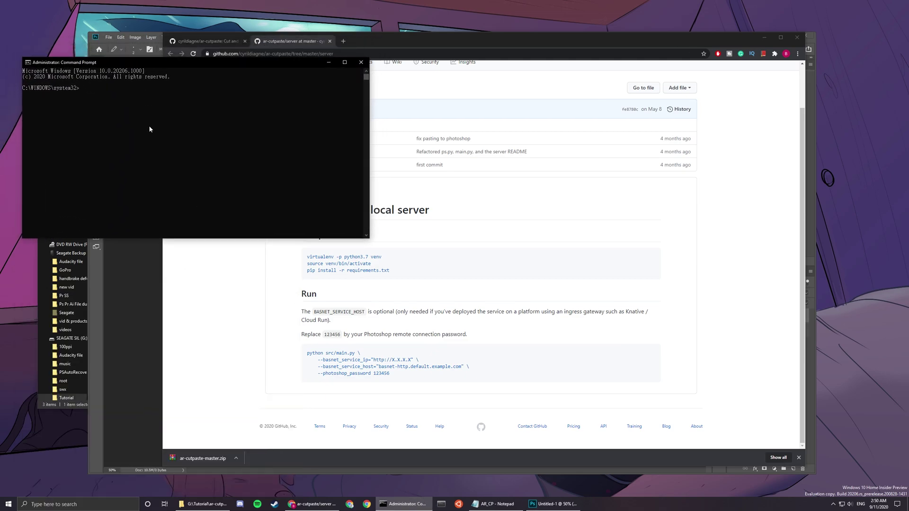
Step: Copy the server folder's path from File Explorer and run cd G:\Tutorial\ar-cutpaste\ar-cutpaste-master\server in Command Prompt
left_click(38, 297)
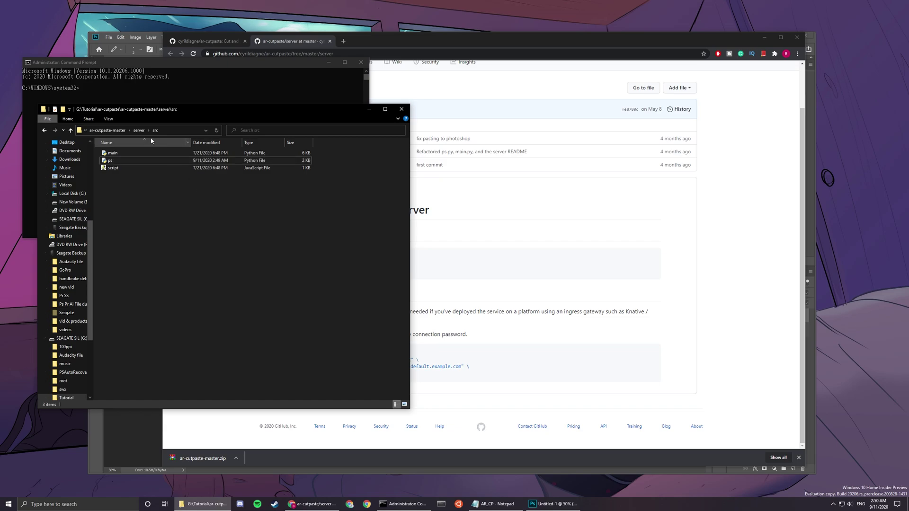
left_click(138, 131)
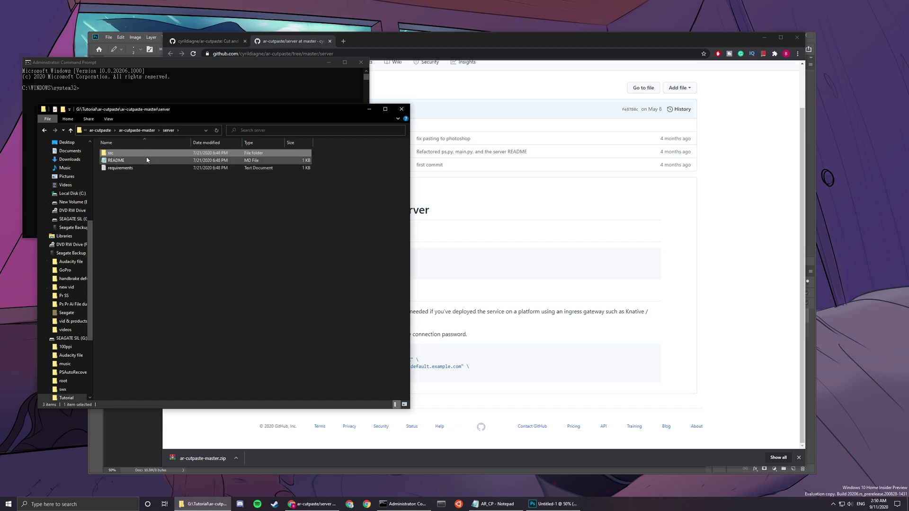
left_click(184, 184)
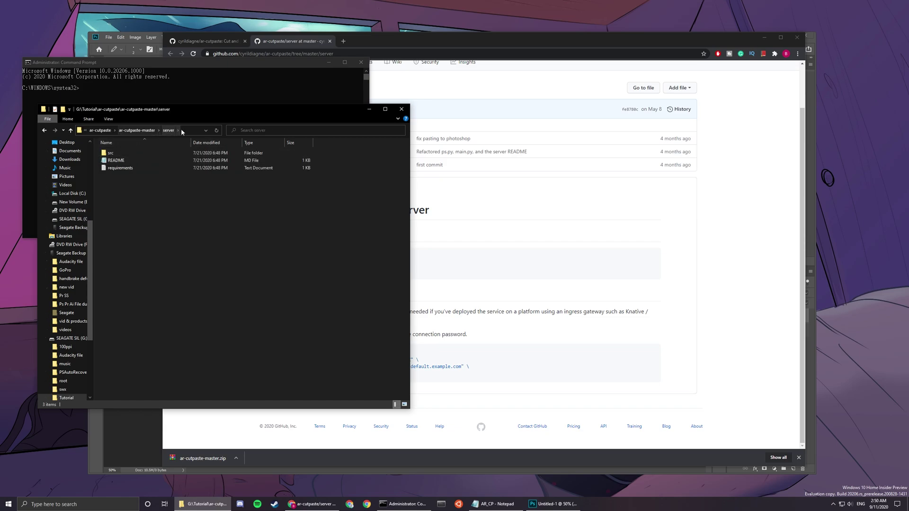
left_click(190, 131)
key("ctrl+c")
left_click(180, 102)
type("cd")
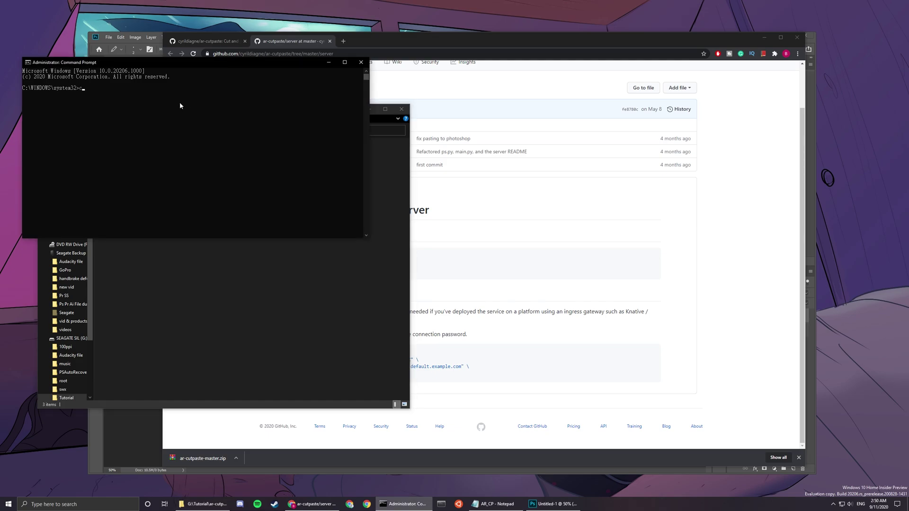
key("ctrl+v")
key("Return")
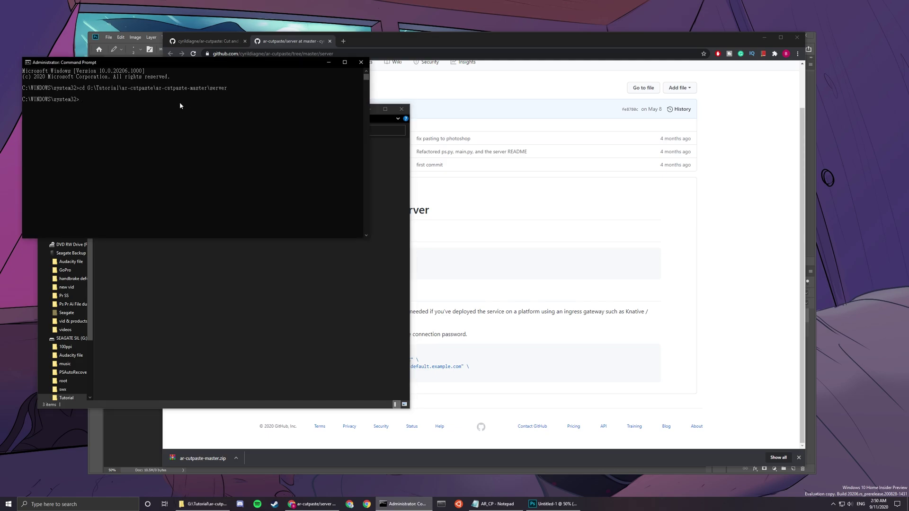
Step: Switch the Command Prompt session to the G: drive
type("G")
type(":\\")
key("Return")
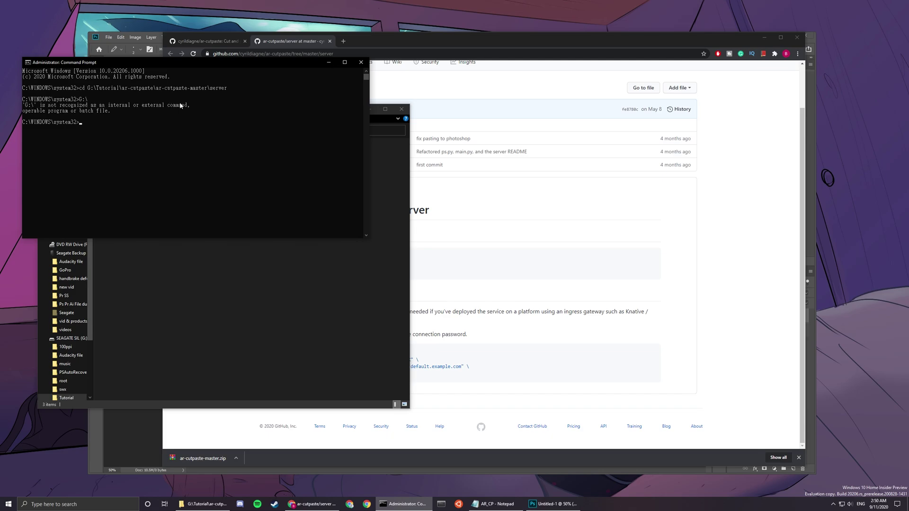
type("G:")
key("Return")
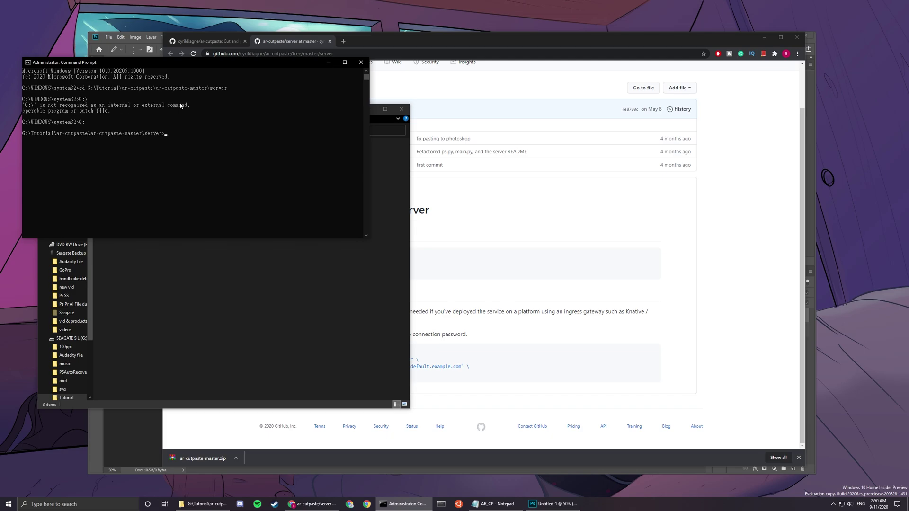
Step: Copy the virtualenv command from the server README and run virtualenv -p python3.7 venv in Command Prompt
key("alt+Tab")
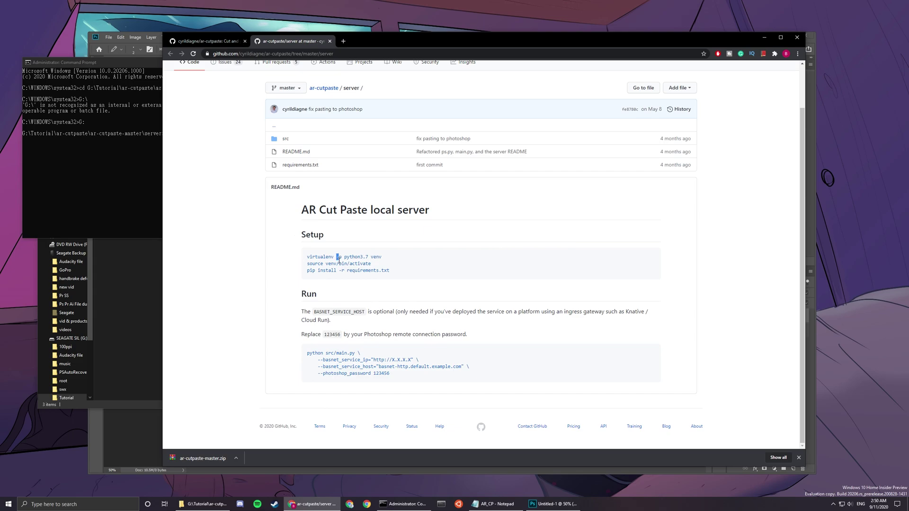
triple_click(340, 258)
left_click(107, 177)
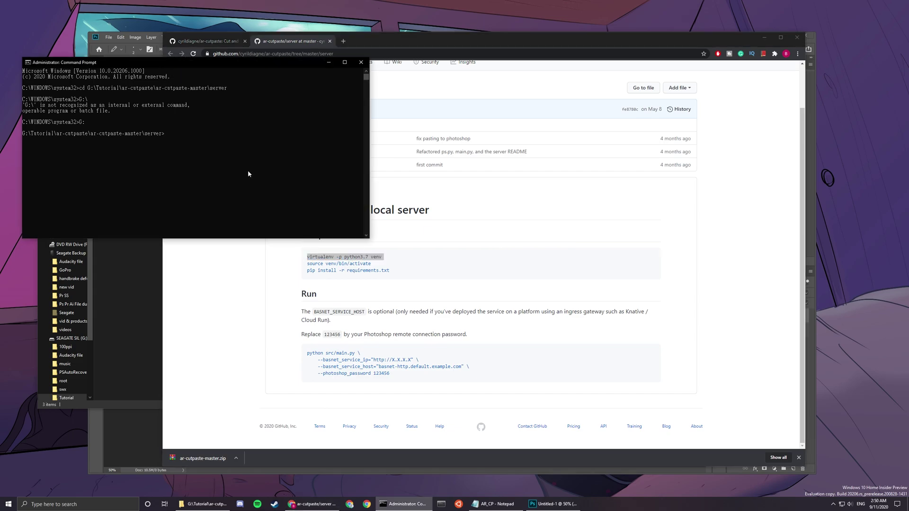
right_click(248, 169)
key("Return")
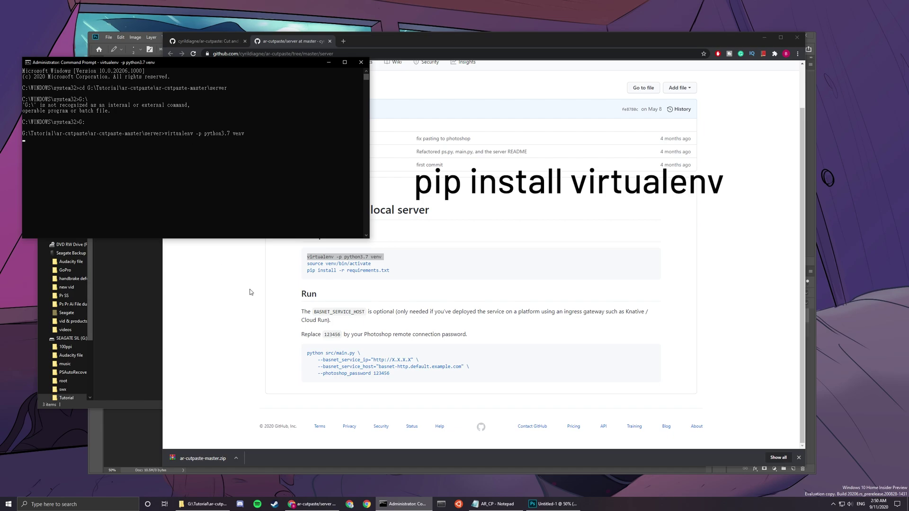
Step: Review the README's virtualenv command and the environment creation output in Command Prompt
left_click(319, 262)
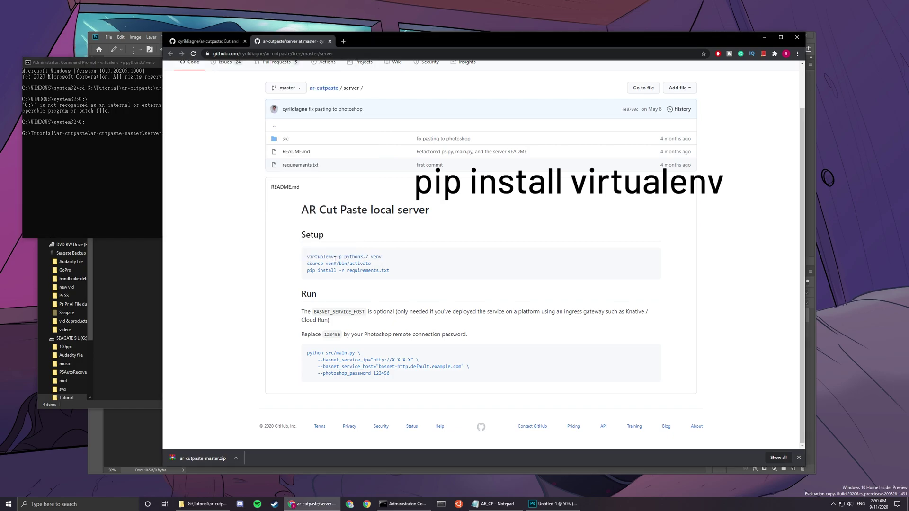
left_click_drag(333, 258, 307, 258)
left_click(310, 258)
key("ctrl+w")
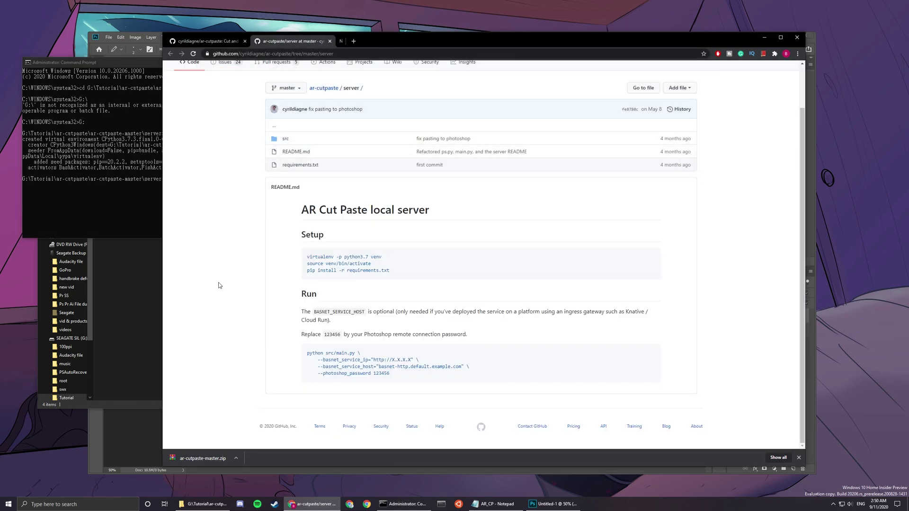
left_click(140, 232)
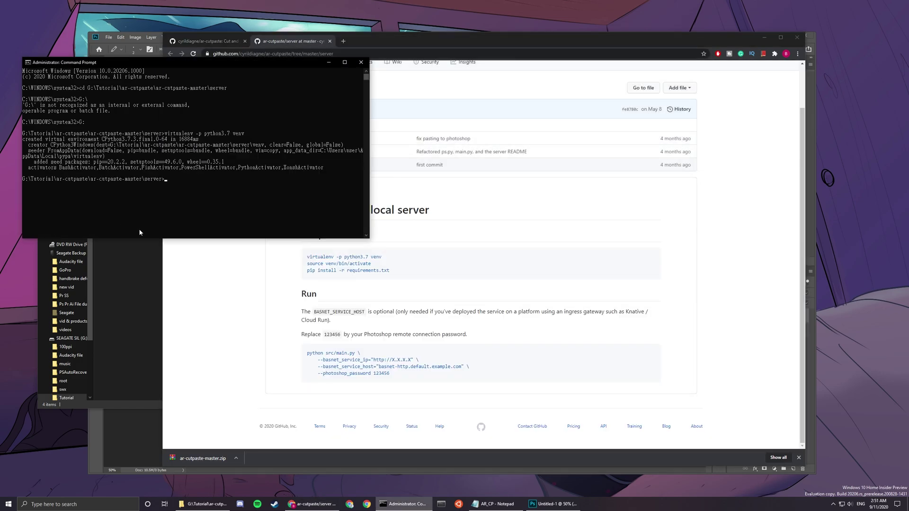
left_click_drag(311, 173, 28, 141)
left_click(197, 161)
Step: Examine the README's source venv/bin/activate command and the server folder's contents in File Explorer
left_click(377, 249)
mouse_move(372, 263)
left_mouse_down()
mouse_move(290, 261)
mouse_move(375, 264)
left_mouse_up()
left_click(307, 264)
left_click(152, 281)
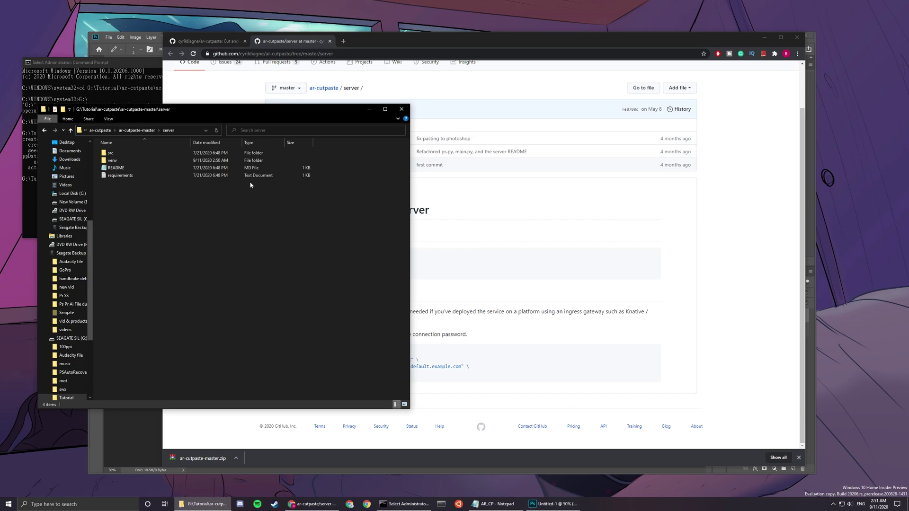
left_click(141, 103)
left_click(200, 269)
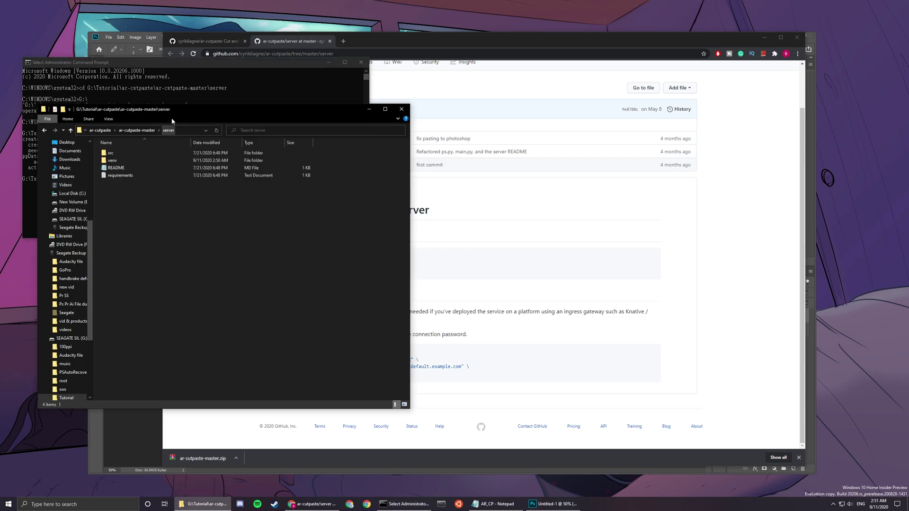
left_click(220, 100)
left_click(219, 263)
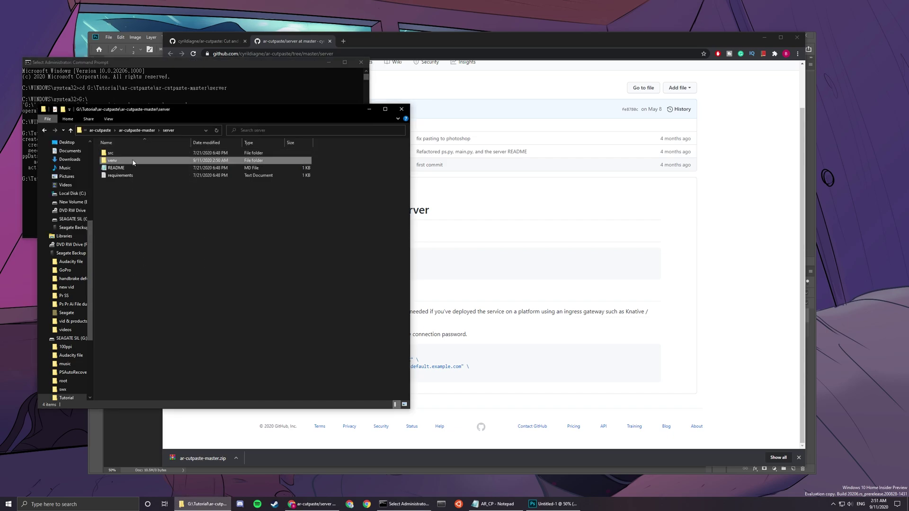
Step: Locate the venv folder inside the server folder and run cd venv in Command Prompt
left_click(114, 161)
key("alt+Tab")
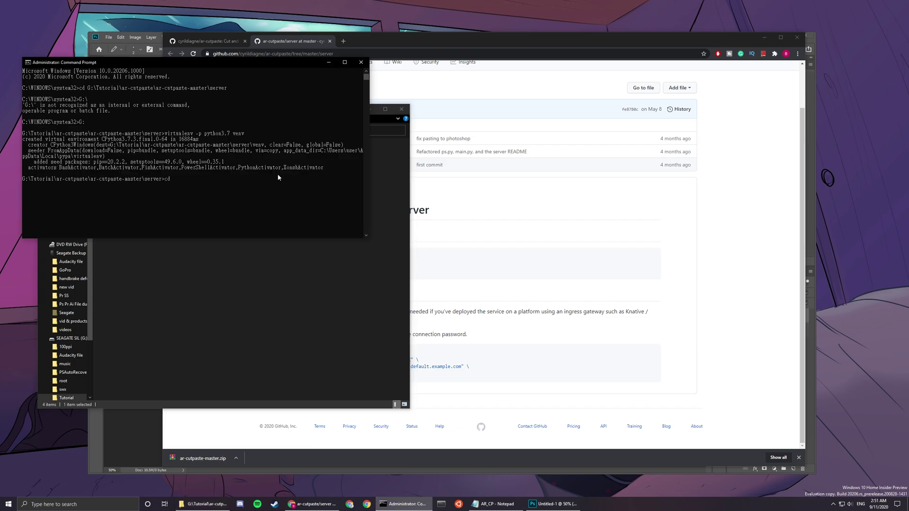
key("BackSpace")
type("venv")
key("Return")
Step: Try to enter the environment's scripts folder with cd Scipts and cd Scipt
type("cd Sc")
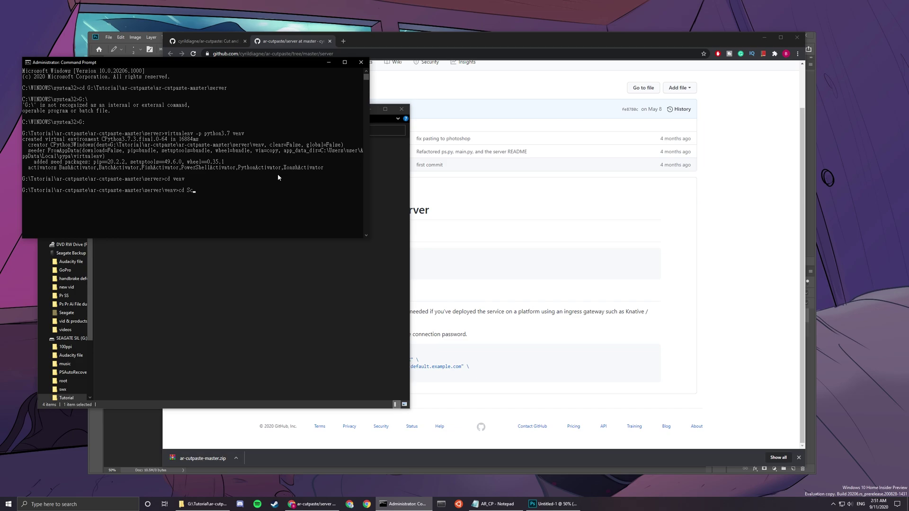
type("ipts")
key("Return")
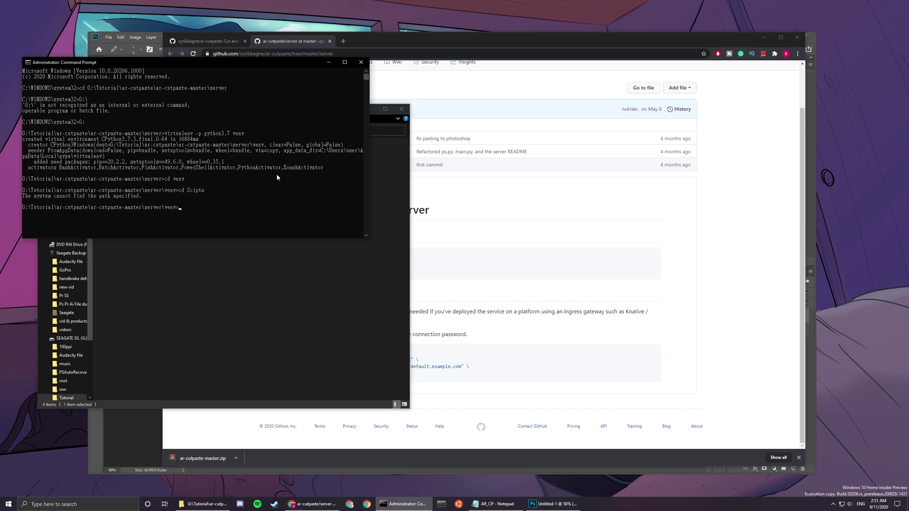
key("Up")
key("BackSpace")
key("Return")
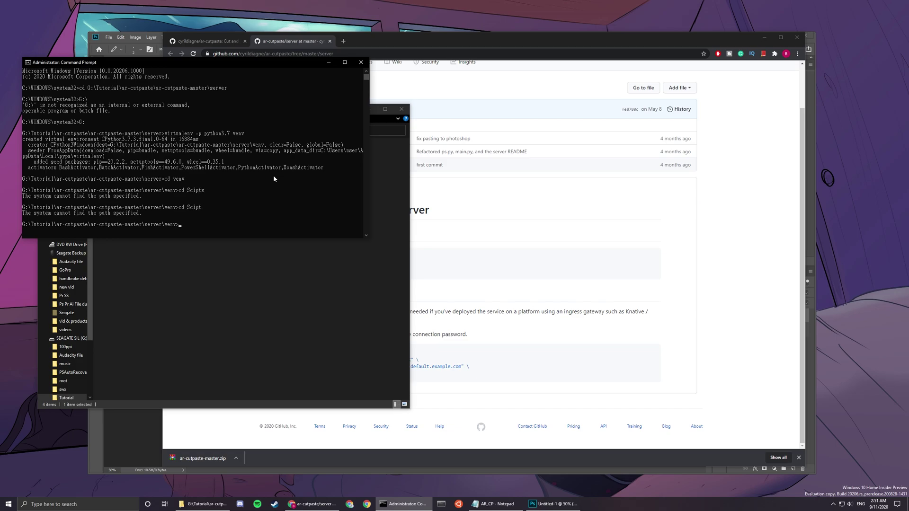
Step: Check the folder name inside venv in File Explorer and run cd Scripts in Command Prompt
left_click(186, 325)
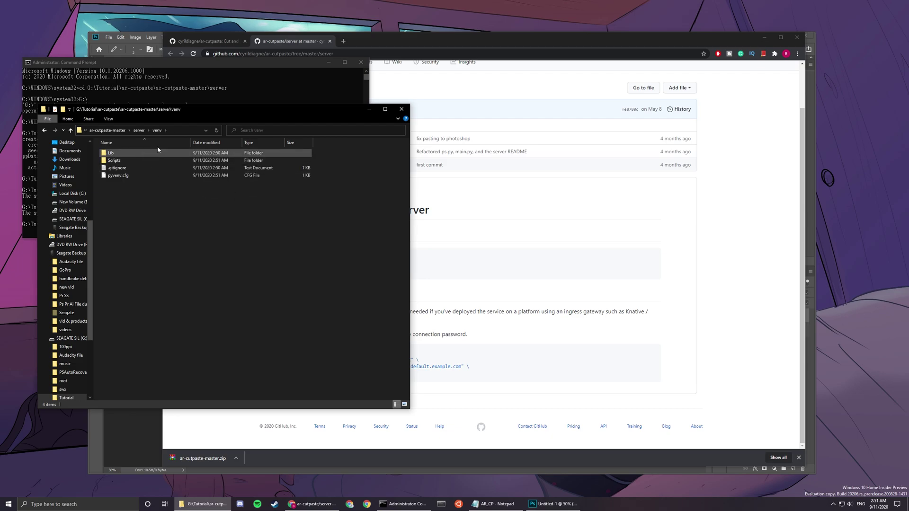
key("alt+Tab")
key("Up")
type("r")
key("Right")
key("Right")
key("Right")
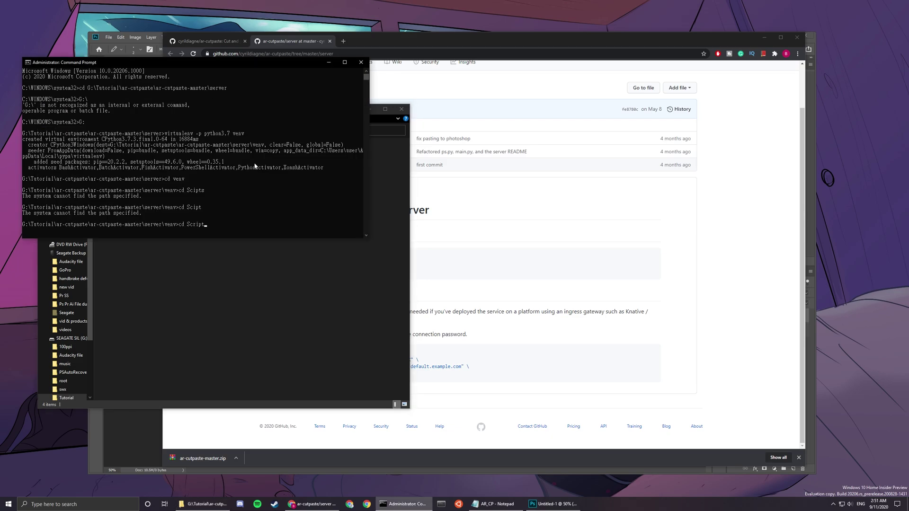
type("s")
key("Return")
Step: Open the Scripts folder in File Explorer and run .\activate in Command Prompt to activate the virtual environment
left_click(227, 290)
double_click(129, 160)
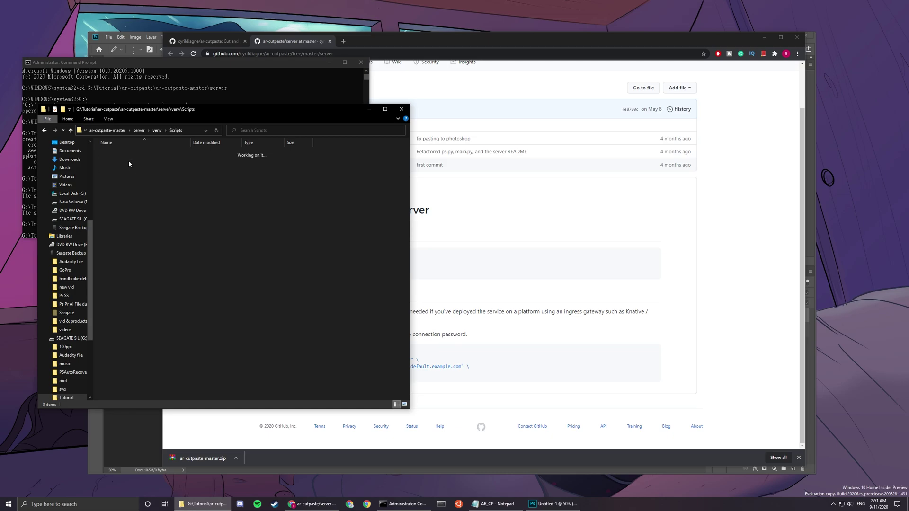
left_click(159, 77)
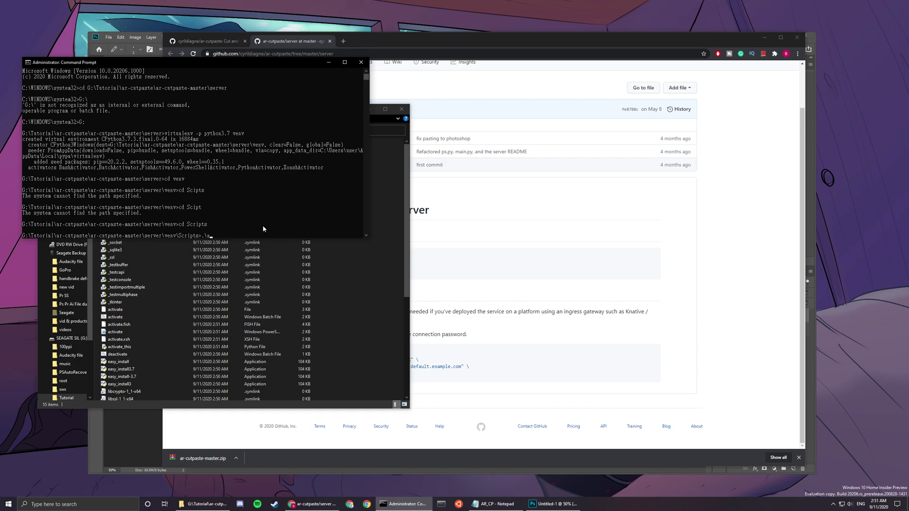
type(".\\activate")
key("Return")
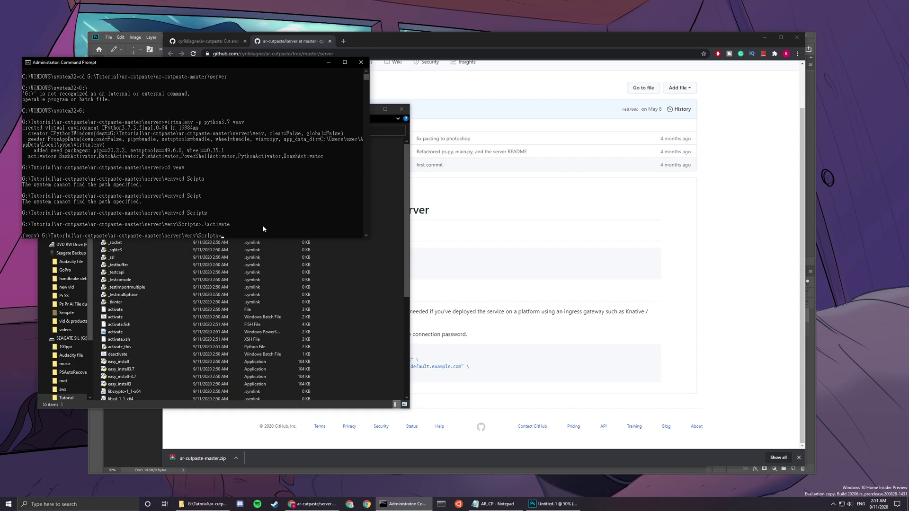
Step: Examine the virtual environment's prompt in Command Prompt and compare it with the README's setup commands
left_click_drag(39, 236, 25, 236)
left_click(168, 224)
left_click_drag(156, 63, 154, 54)
key("alt+Left")
left_click(662, 260)
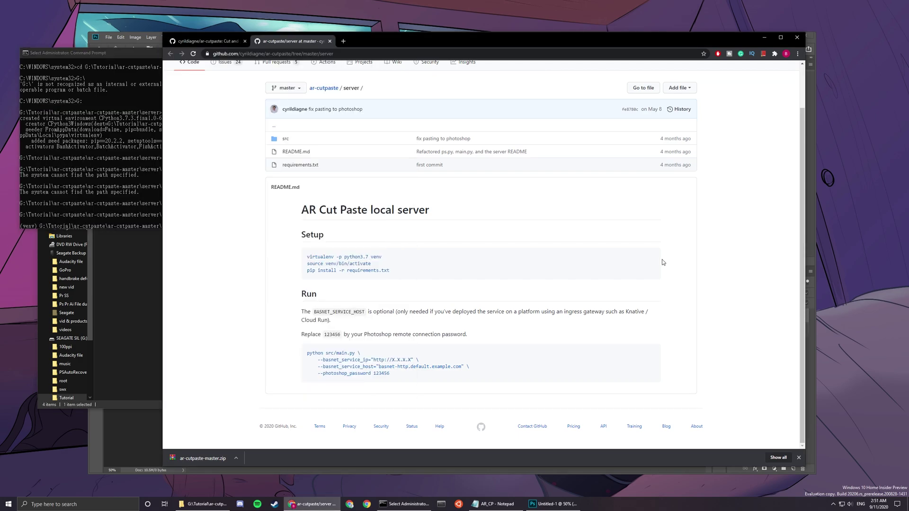
left_click(147, 209)
left_click(212, 266)
key("alt+Tab")
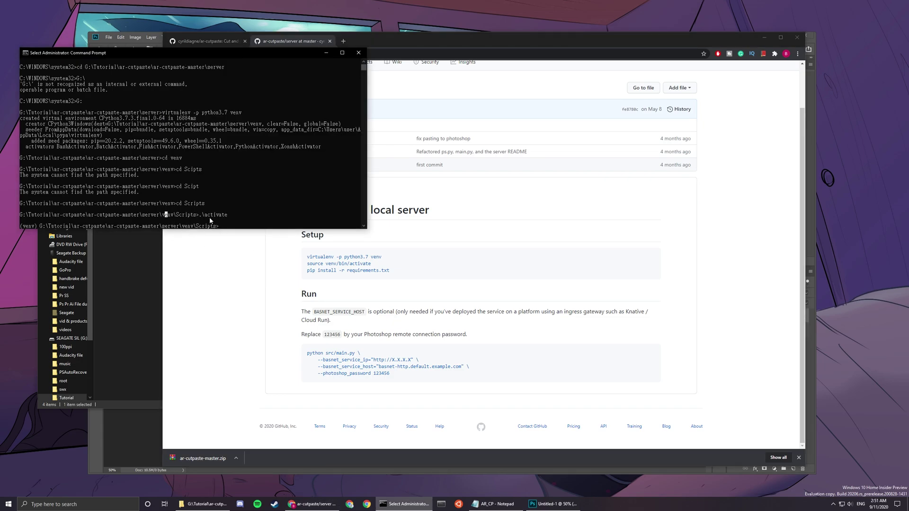
left_click(235, 277)
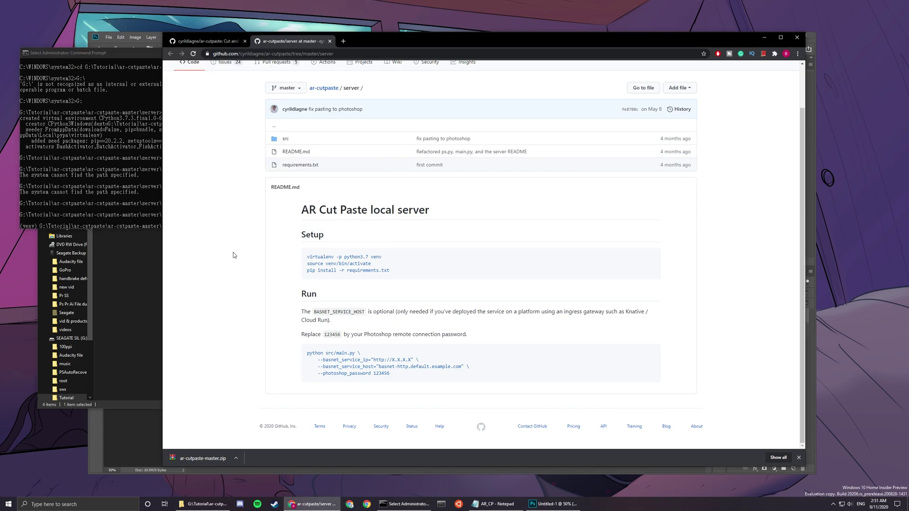
Step: Search the web for bash, read the GNU Bash project page, and close both tabs
key("ctrl+t")
type("bash")
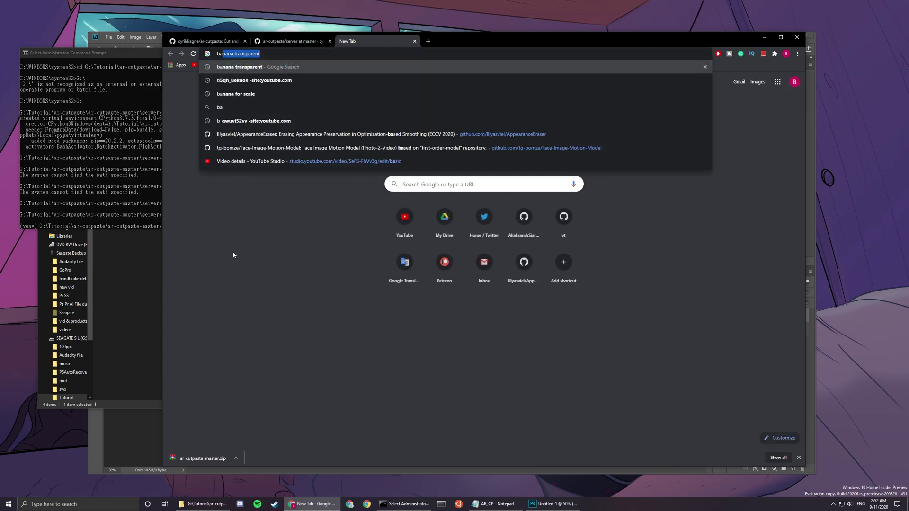
key("Return")
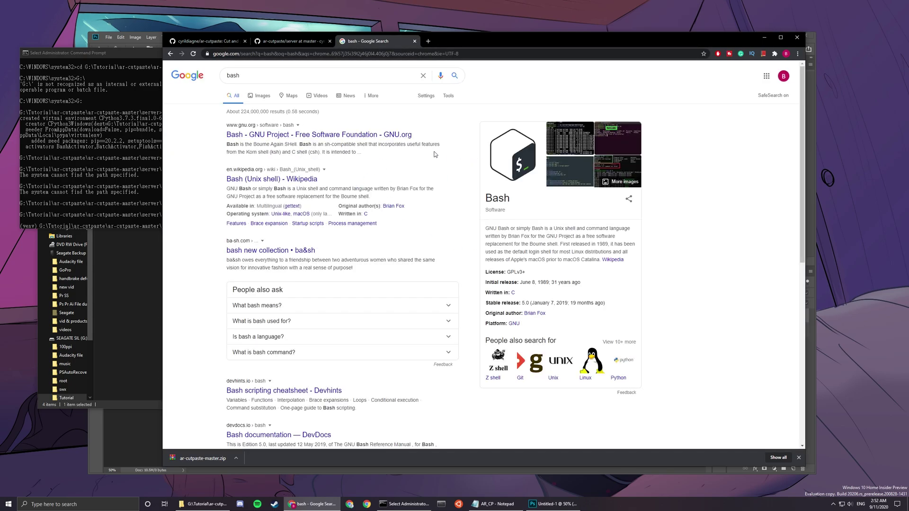
left_click(385, 138)
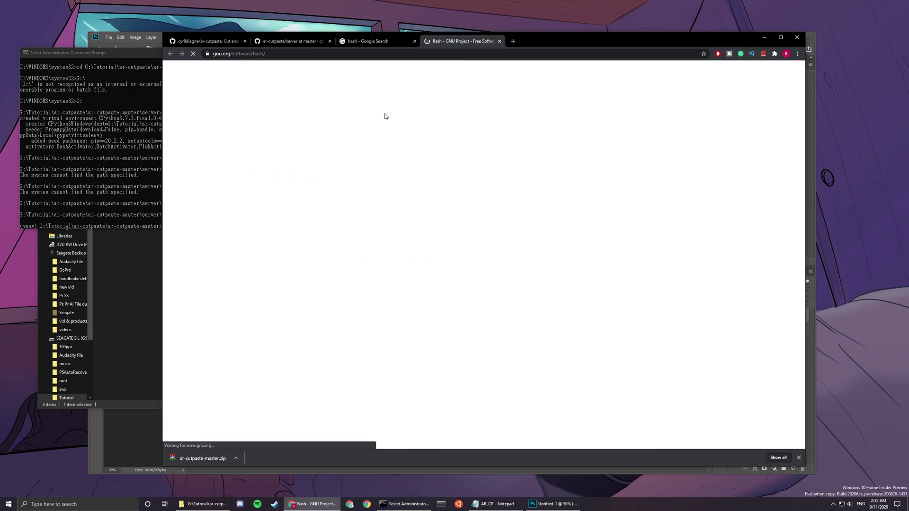
scroll(393, 173, "down", 2)
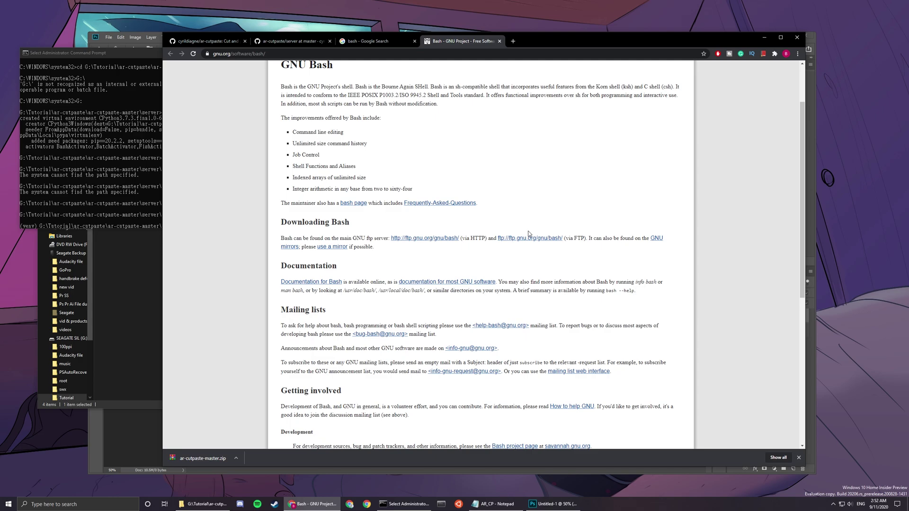
key("ctrl+w")
left_click(115, 175)
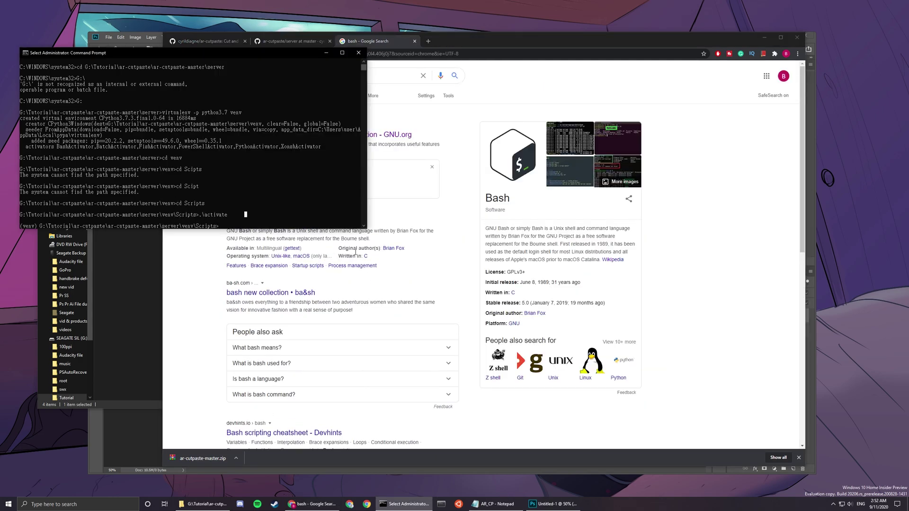
left_click(437, 265)
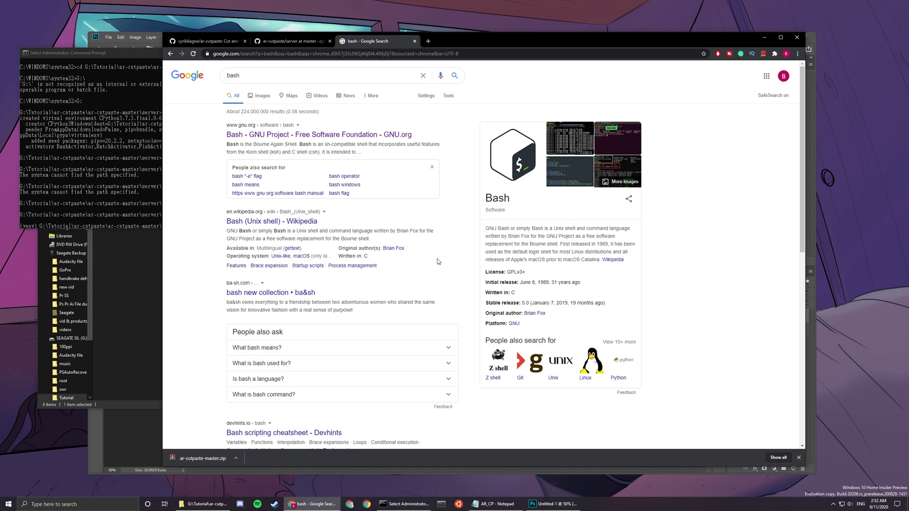
key("ctrl+w")
Step: Return the Command Prompt session to the server folder by running cd .. twice
left_click(125, 189)
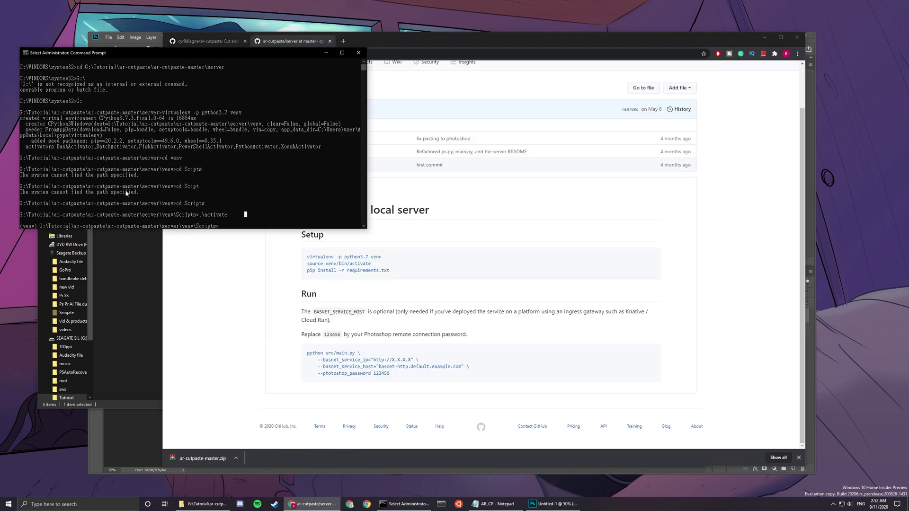
left_click(394, 261)
left_click_drag(399, 273, 272, 273)
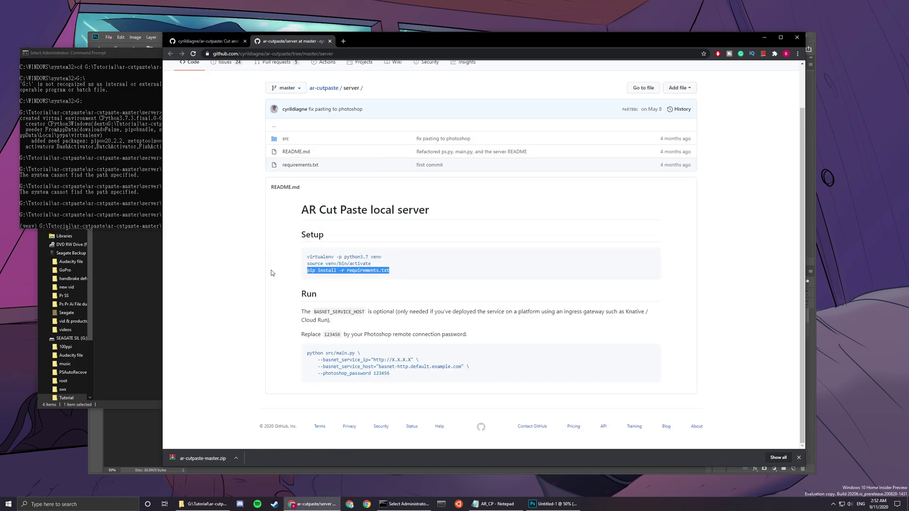
left_click(140, 165)
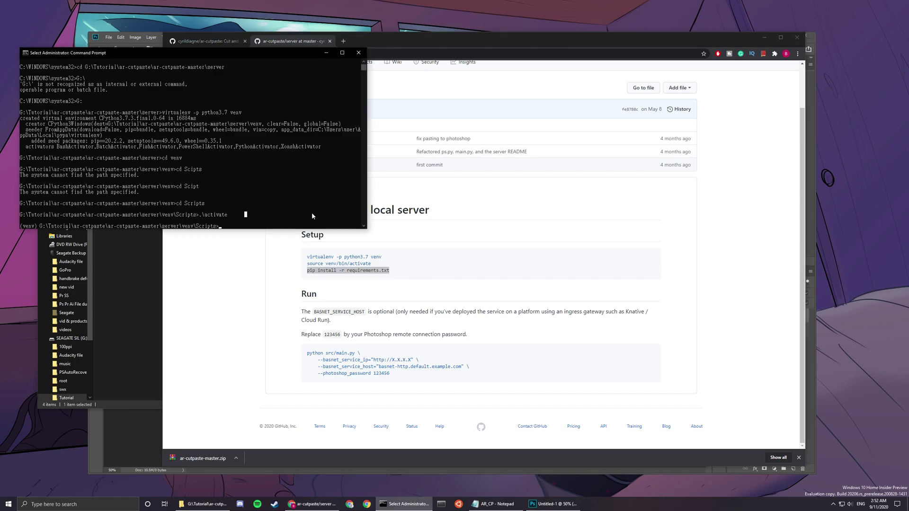
type("cd ..")
key("Return")
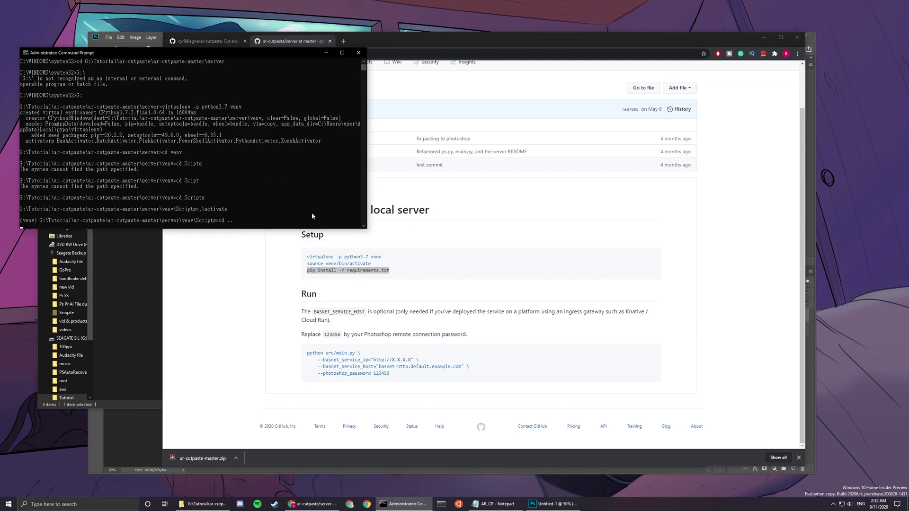
type("cd ..")
key("Return")
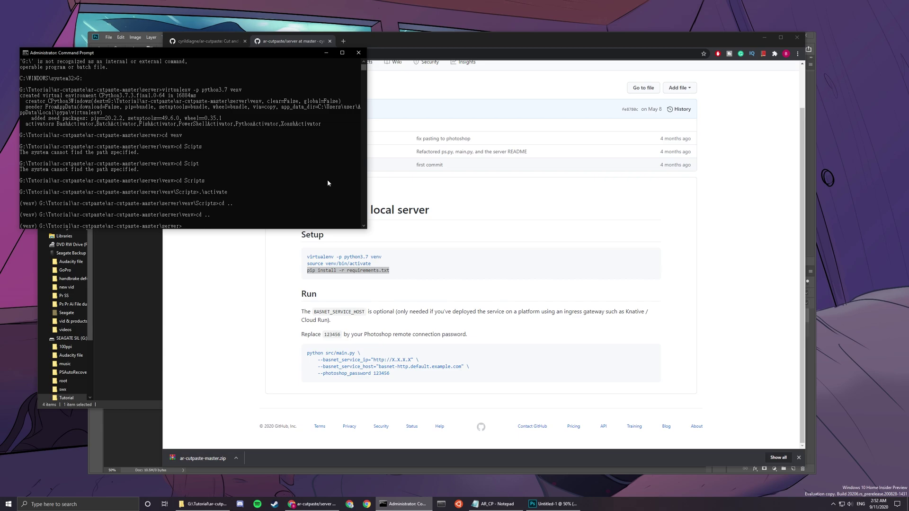
Step: Copy the requirements command from the README and run pip install -r requirements.txt in the server folder
triple_click(349, 273)
left_click(144, 179)
type("pip install -r requirements.txt")
key("Return")
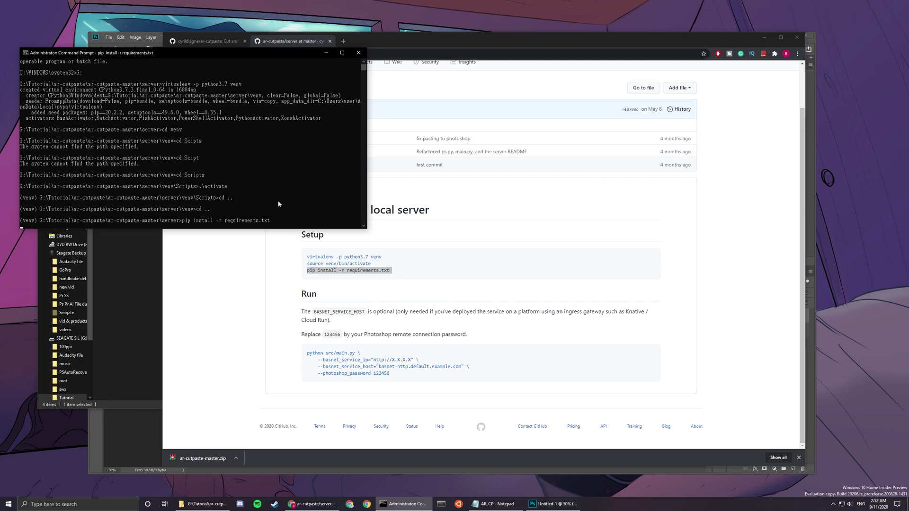
left_click(147, 265)
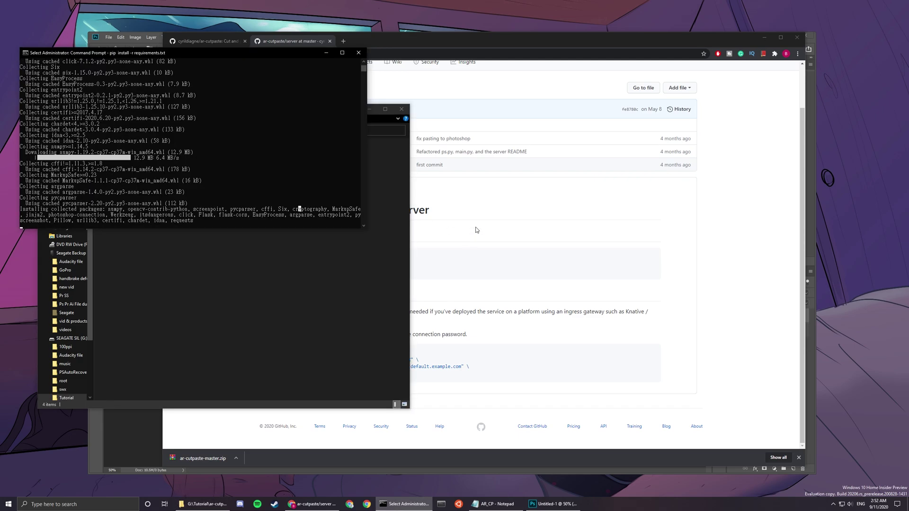
left_click(476, 232)
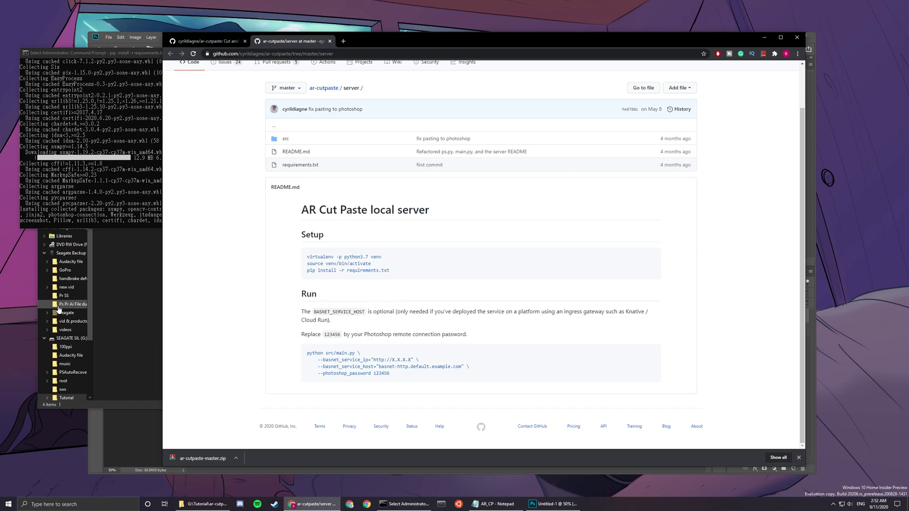
right_click(19, 288)
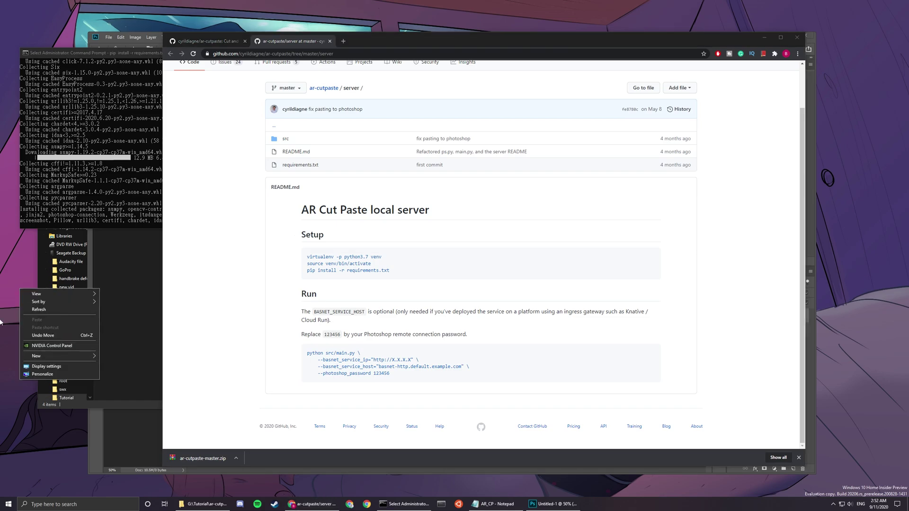
left_click_drag(0, 232, 171, 228)
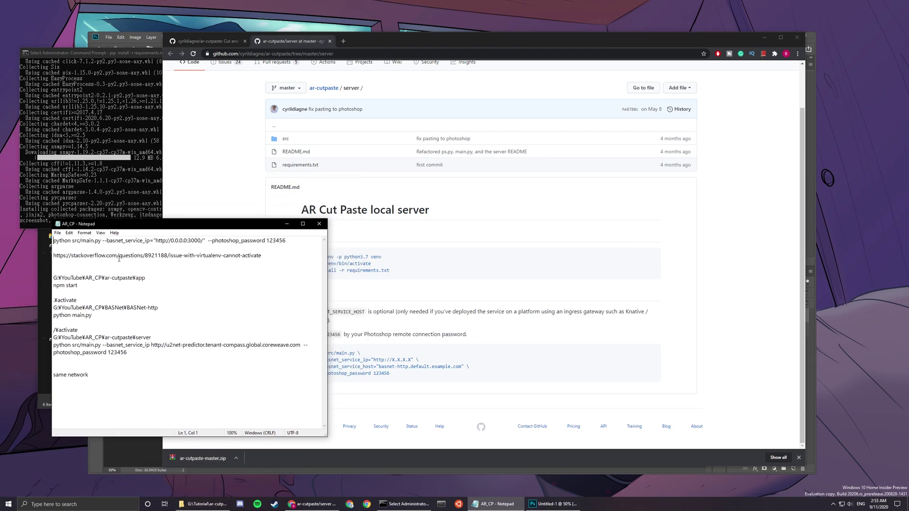
Step: Copy the python src/main.py command with the CoreWeave basnet_service_ip and Photoshop password from the AR_CP notes and run it in the server folder
left_click_drag(137, 356, 54, 346)
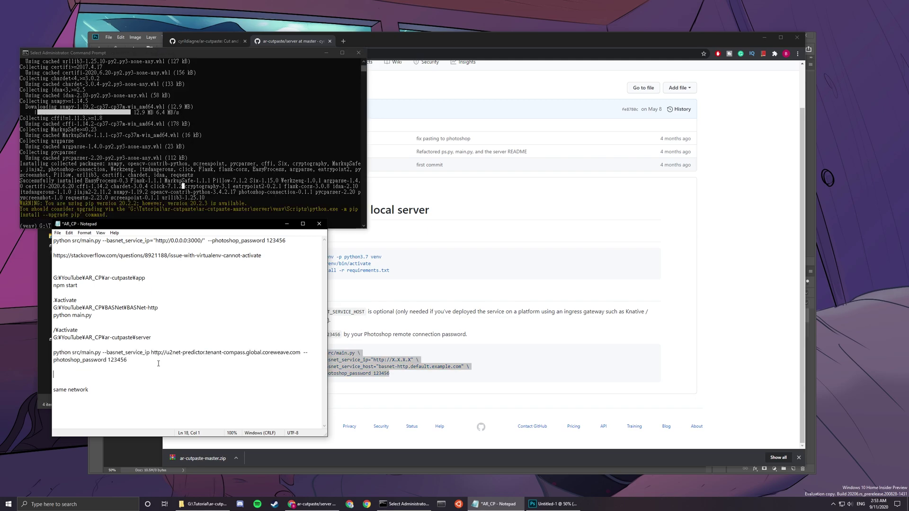
left_click_drag(157, 363, 28, 358)
left_click(171, 175)
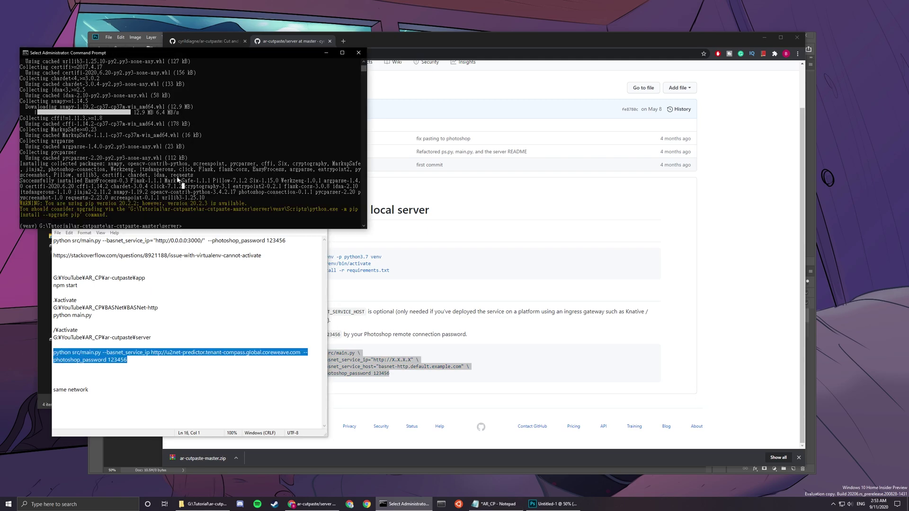
key("Escape")
left_click_drag(161, 365, 44, 356)
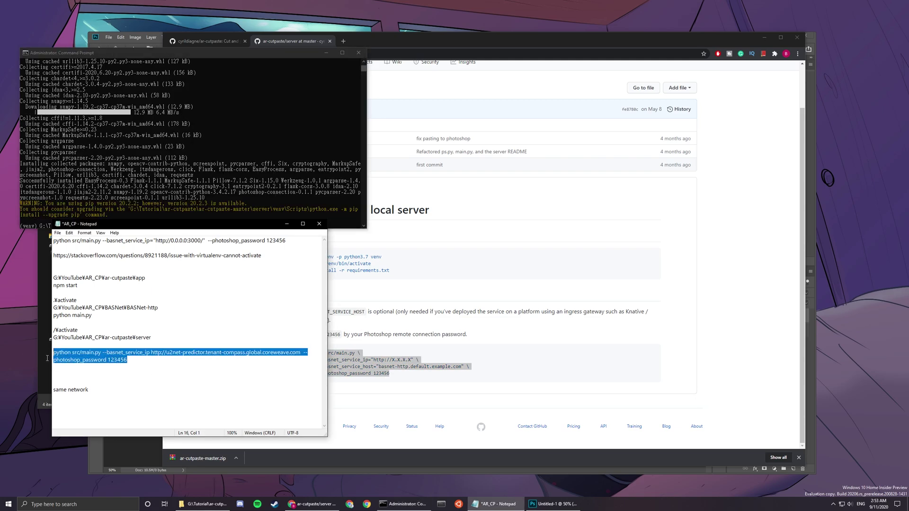
key("ctrl+c")
left_click(202, 186)
right_click(203, 186)
key("Return")
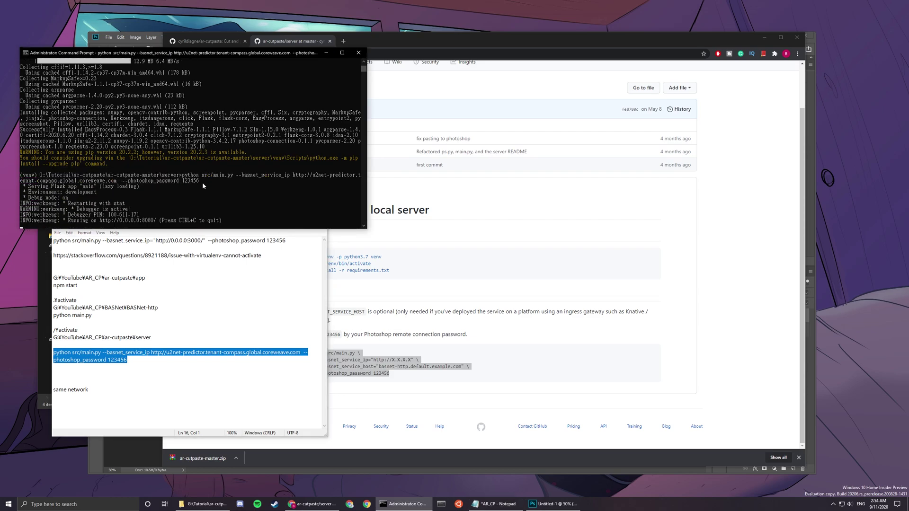
Step: Open the /app instructions linked in the main README in a new tab and go to the mobile app's Setup section
left_click(209, 226)
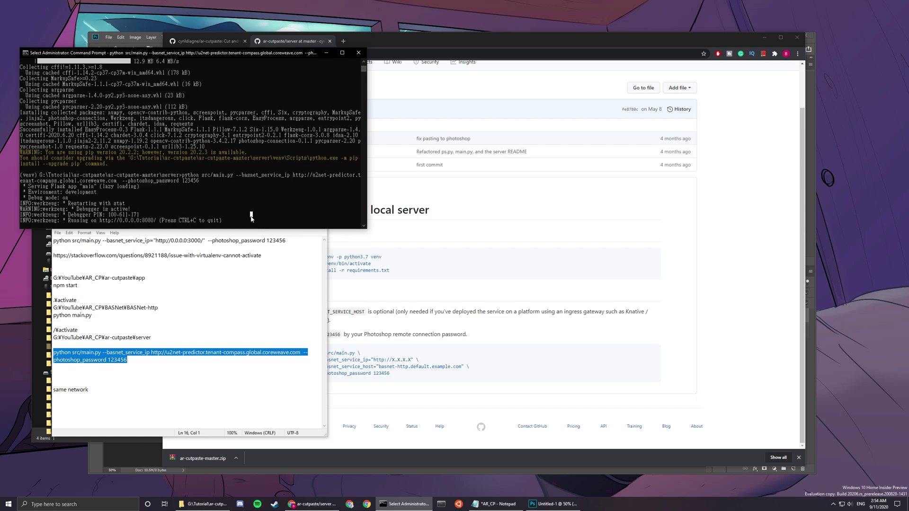
left_click(458, 254)
left_click(123, 286)
left_click(462, 209)
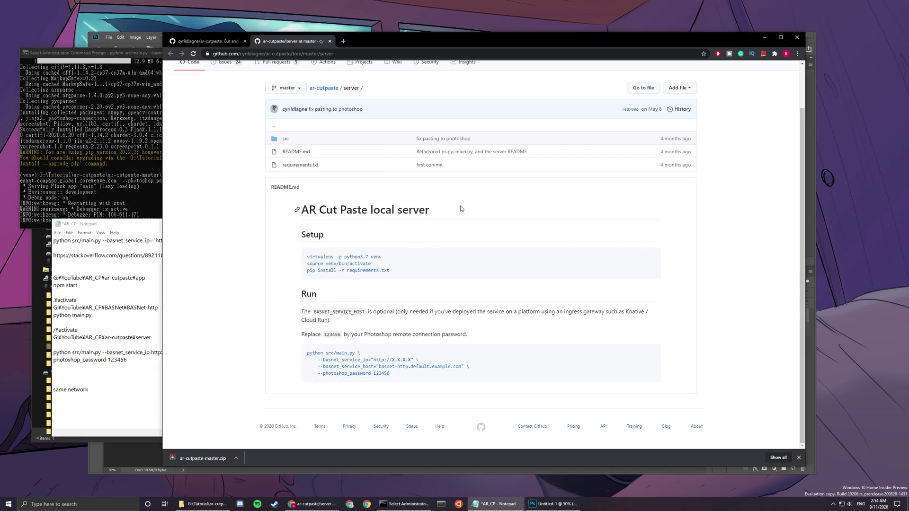
left_click(207, 41)
middle_click(358, 313)
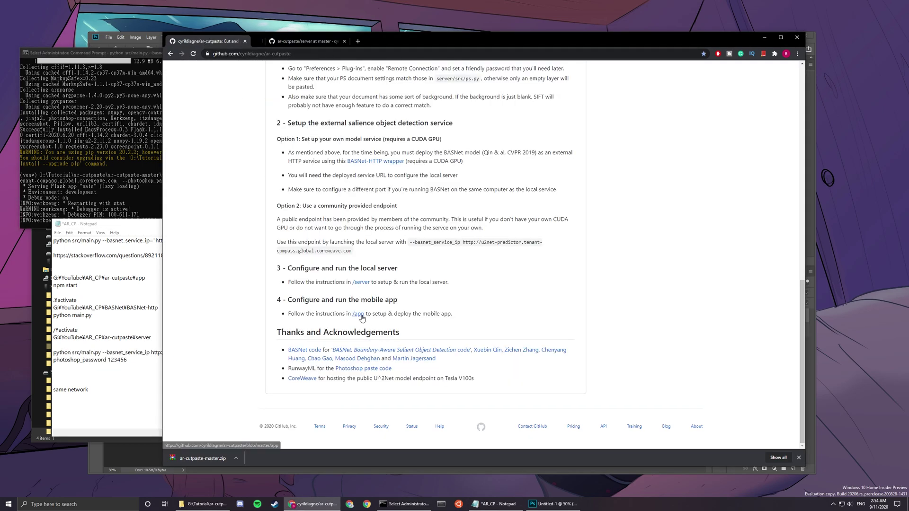
left_click(322, 40)
scroll(454, 194, "down", 3)
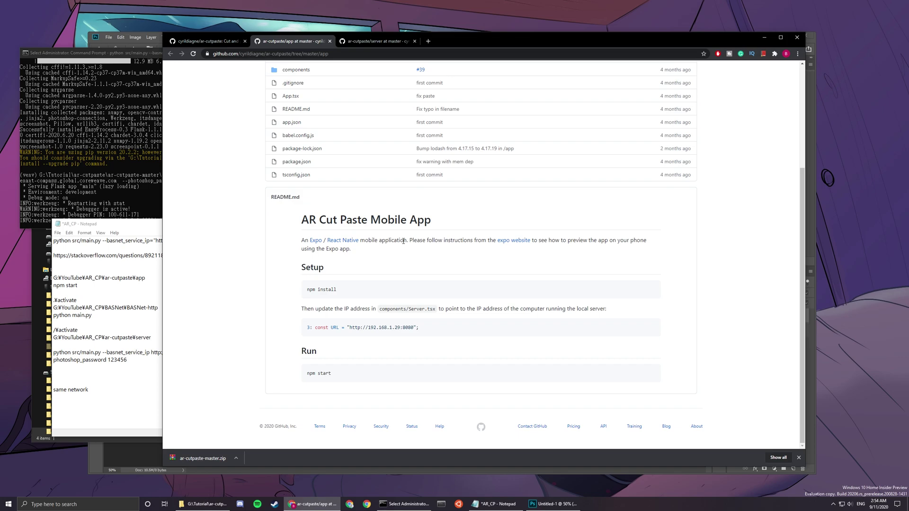
Step: Open the Expo website linked in the mobile app README and go to its Get Started steps
middle_click(315, 241)
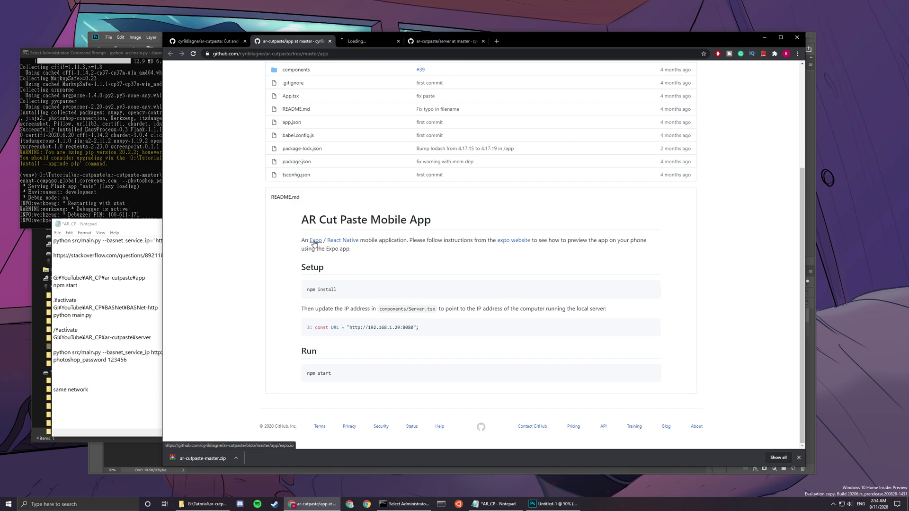
left_click(358, 41)
left_click(308, 41)
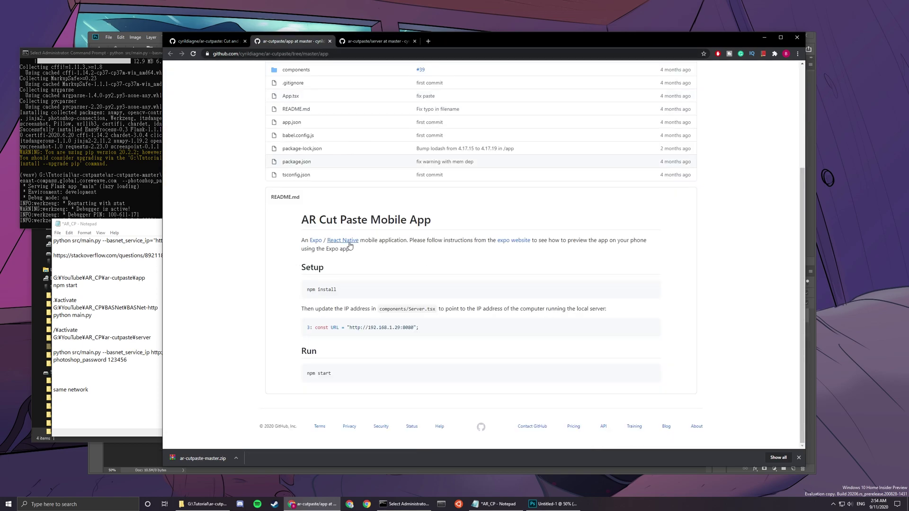
left_click(516, 241, "ctrl+shift")
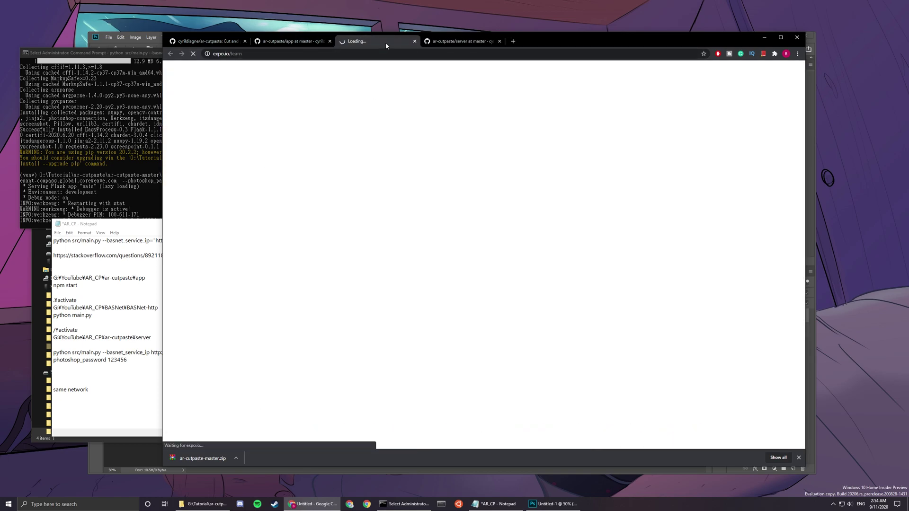
scroll(465, 210, "down", 2)
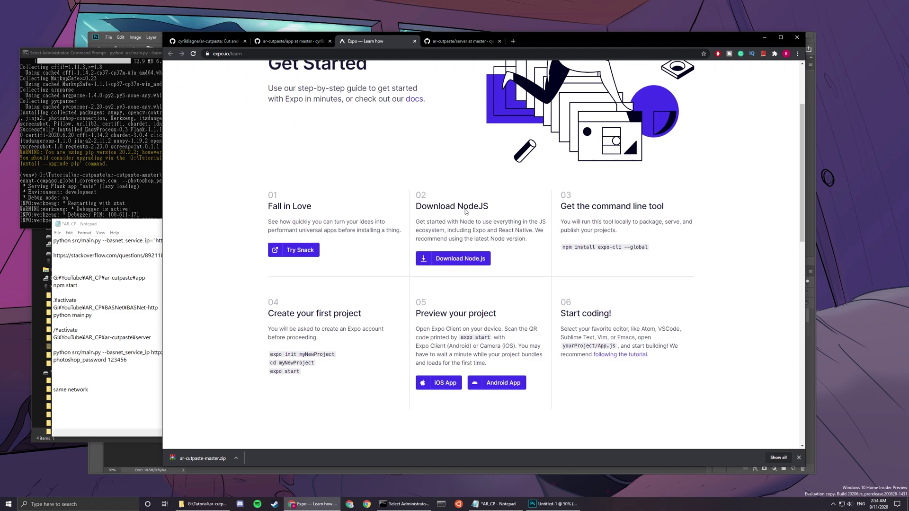
scroll(465, 212, "down", 2)
Step: Open Expo's iOS App page, examine the Expo Client listing in the App Store, and close it
left_click(445, 348, "ctrl")
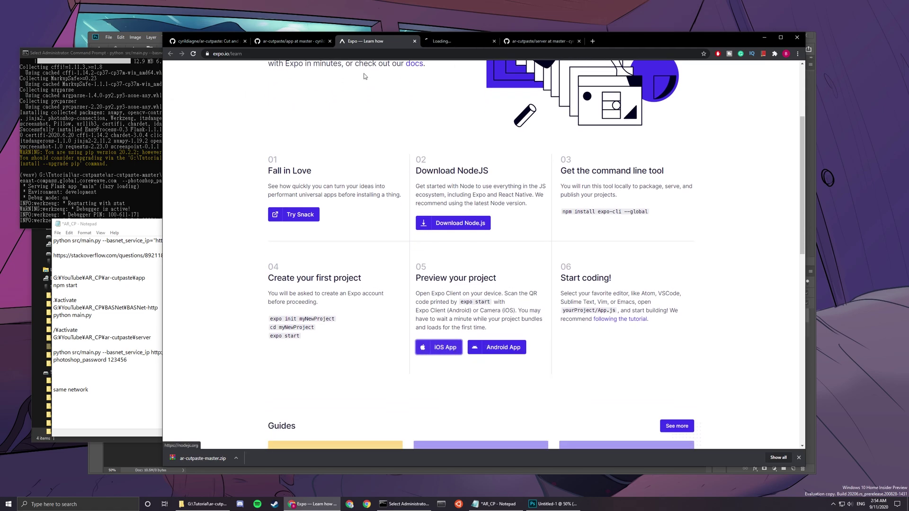
left_click(445, 42)
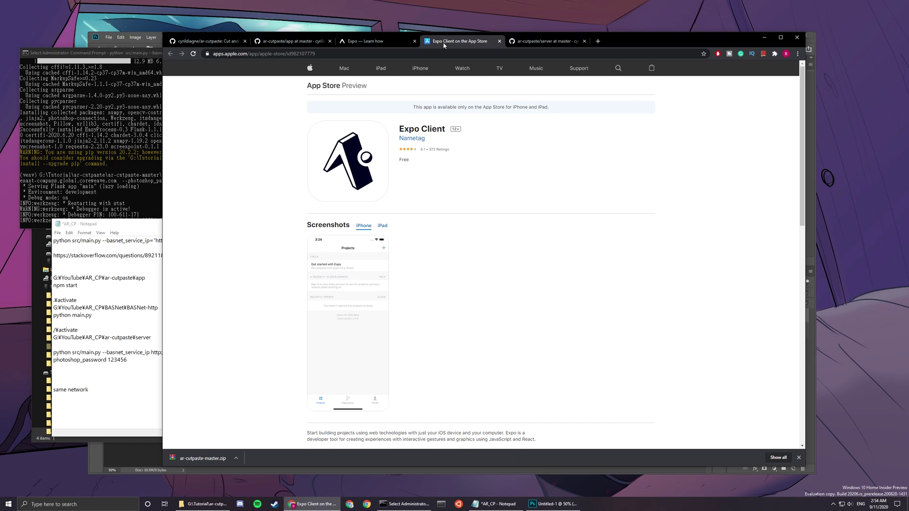
left_click_drag(400, 129, 445, 131)
left_click(467, 134)
key("ctrl+w")
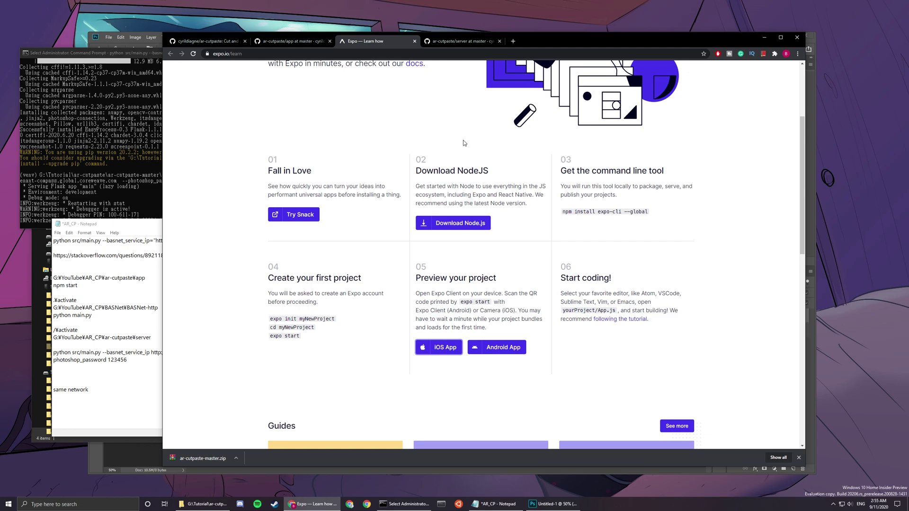
Step: Make the Expo page the last tab, view its Node.js download page, and close that page
key("ctrl+shift+Page_Down")
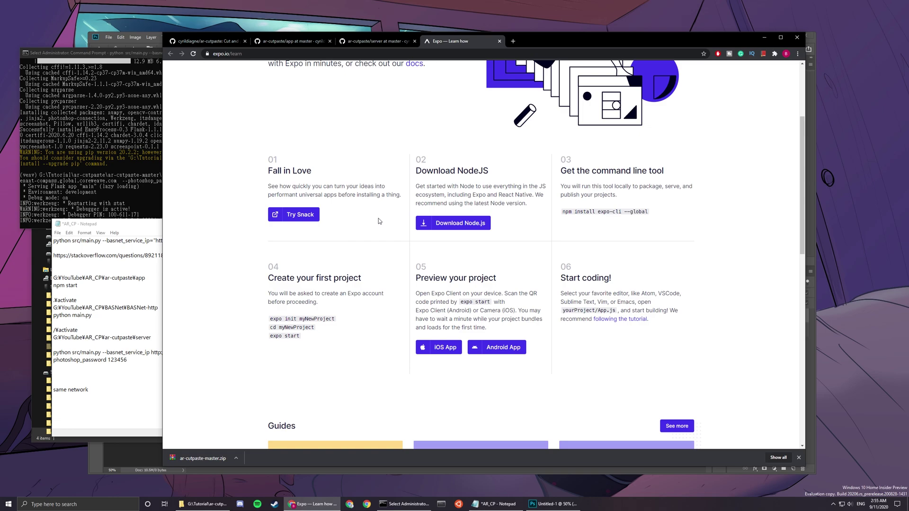
left_click(470, 227)
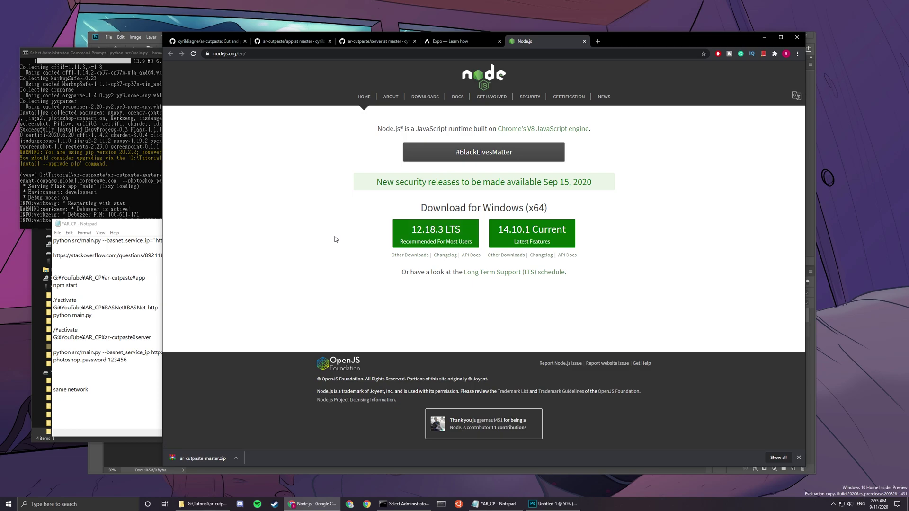
key("ctrl+w")
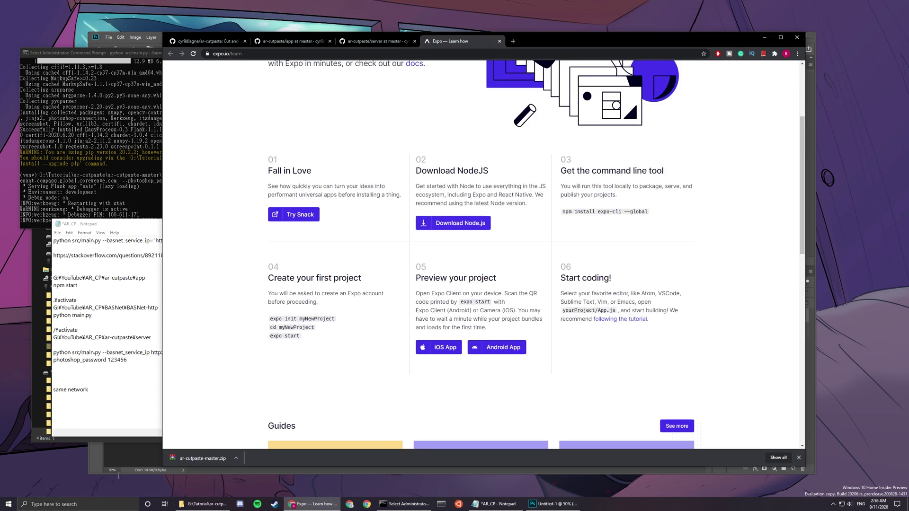
Step: Open a second Command Prompt as administrator and place its window below the first one
left_click(114, 505)
type("cmd")
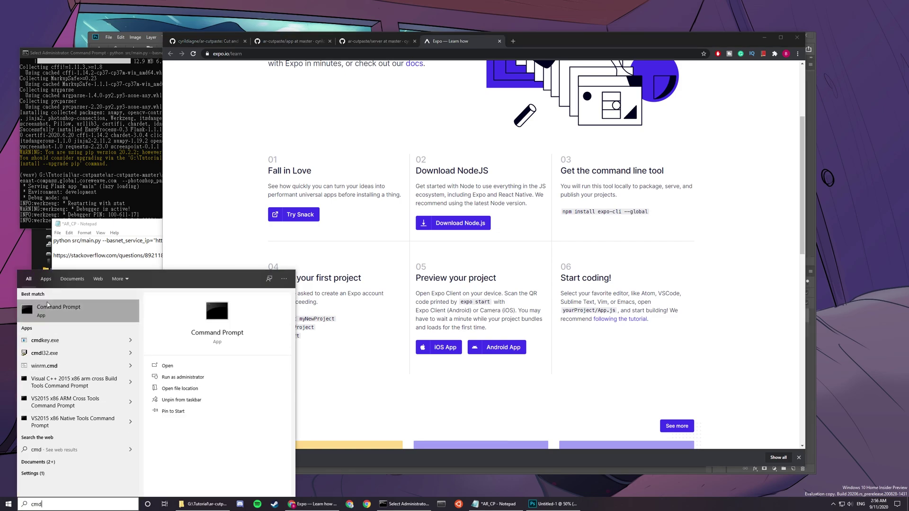
right_click(50, 314)
left_click(79, 320)
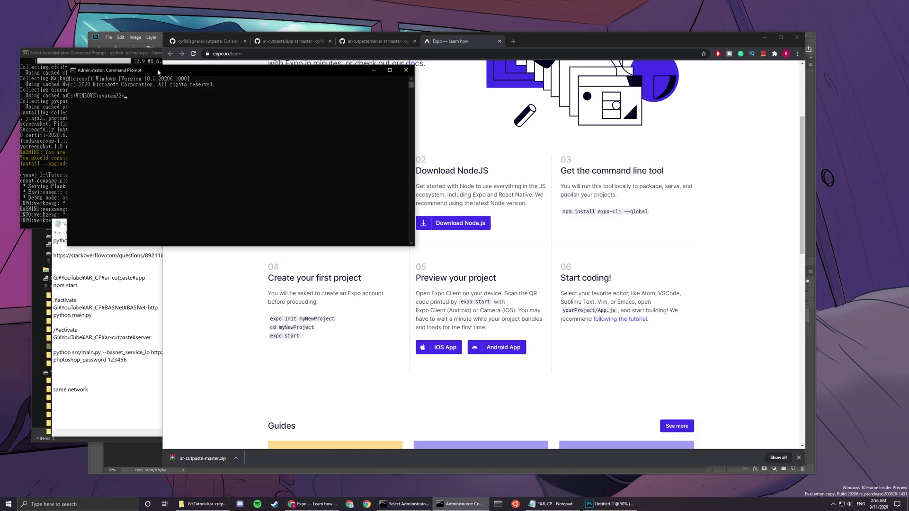
left_click_drag(157, 72, 114, 252)
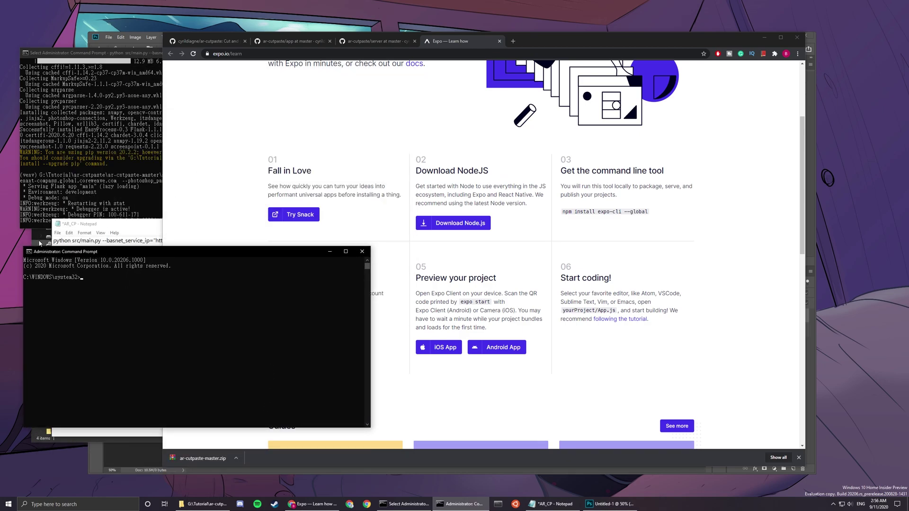
Step: Open the app folder inside ar-cutpaste-master in File Explorer and select its full path
left_click(38, 243)
left_click(123, 165)
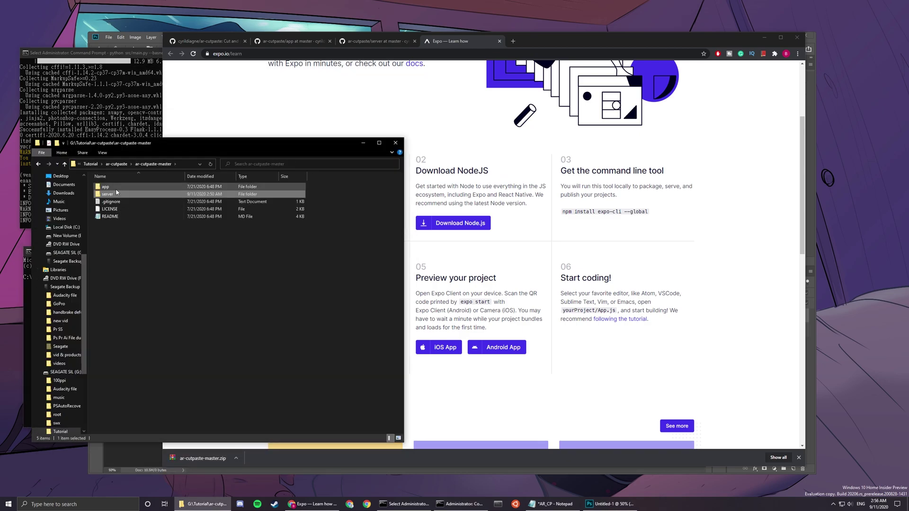
double_click(114, 188)
key("alt+d")
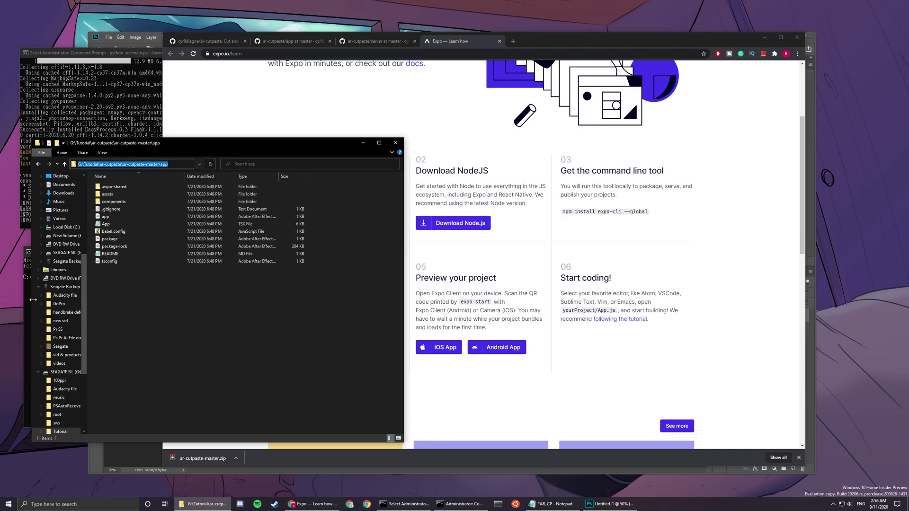
Step: Change the new Command Prompt's directory to G:\Tutorial\ar-cutpaste\ar-cutpaste-master\app and switch to drive G:
left_click(28, 300)
type("cd")
key("ctrl+v")
key("Return")
type("G;")
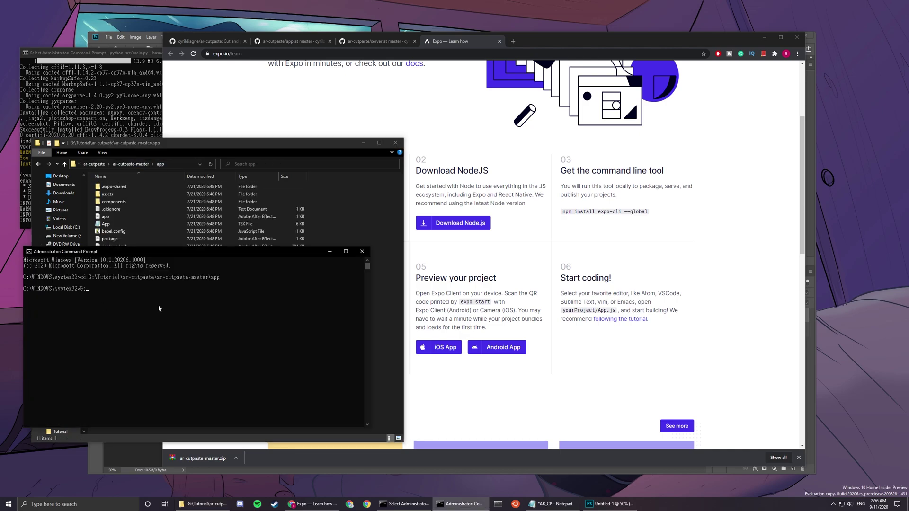
key("Return")
type("G:")
key("Return")
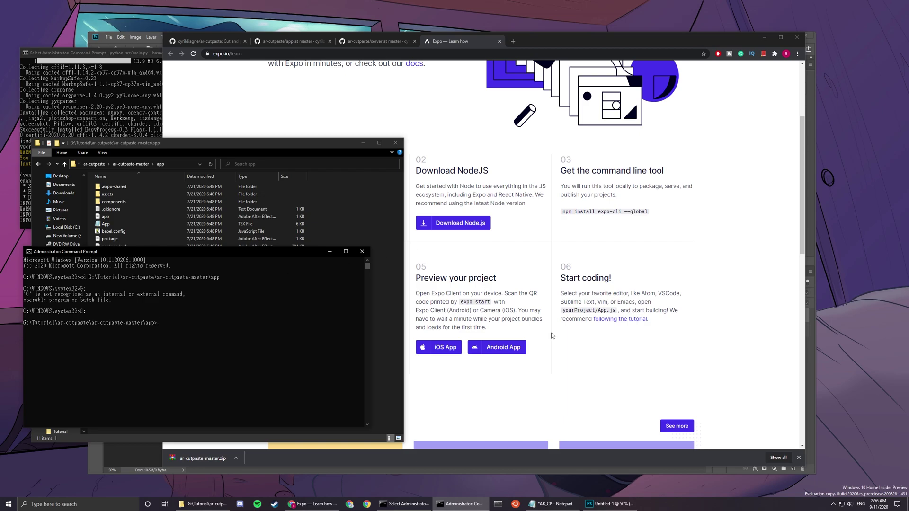
Step: Copy the npm install command from the mobile app README and run it in the app folder's Command Prompt
left_click(551, 334)
left_click(374, 42)
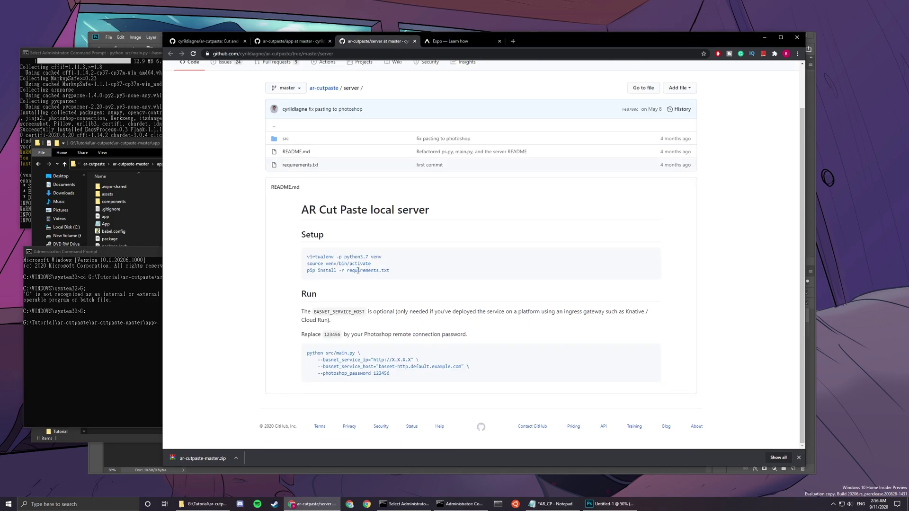
left_click(292, 42)
double_click(327, 289)
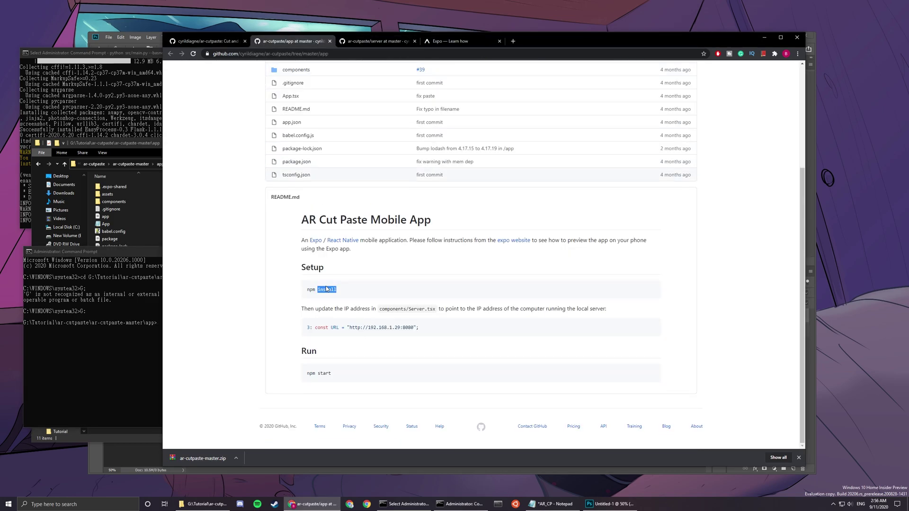
left_click(327, 290)
key("ctrl+c")
left_click(127, 343)
key("ctrl+v")
key("Return")
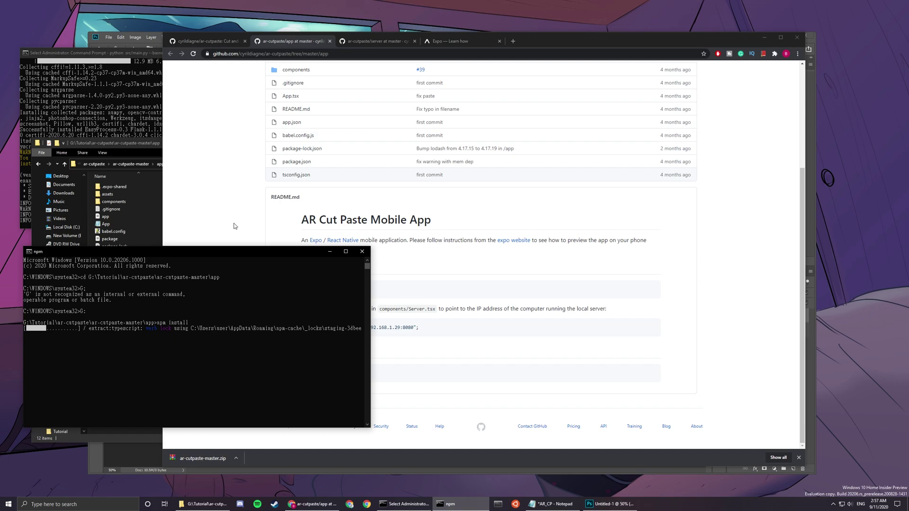
left_click(206, 41)
left_click(293, 41)
left_click(129, 252)
left_click(129, 237)
left_click(32, 343)
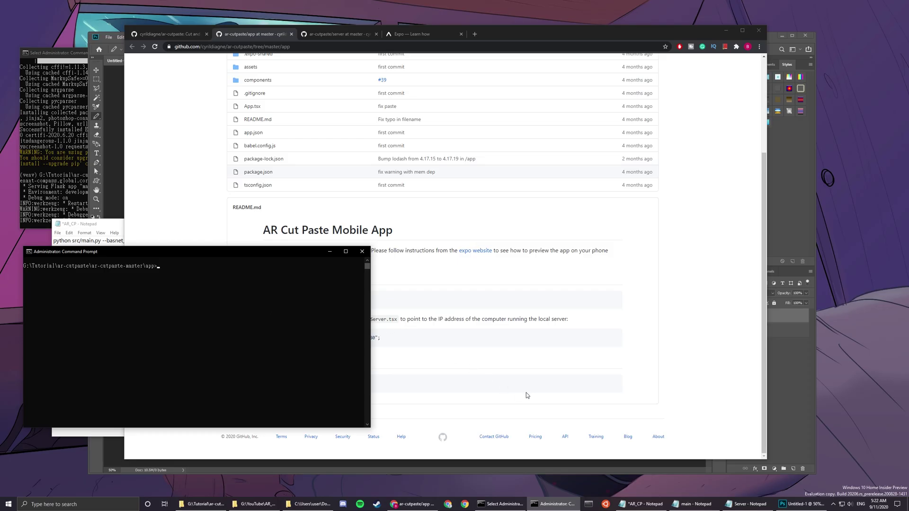
Step: Examine the mobile app README's npm start command and highlight the const URL line for components/Server.tsx
left_click(470, 389)
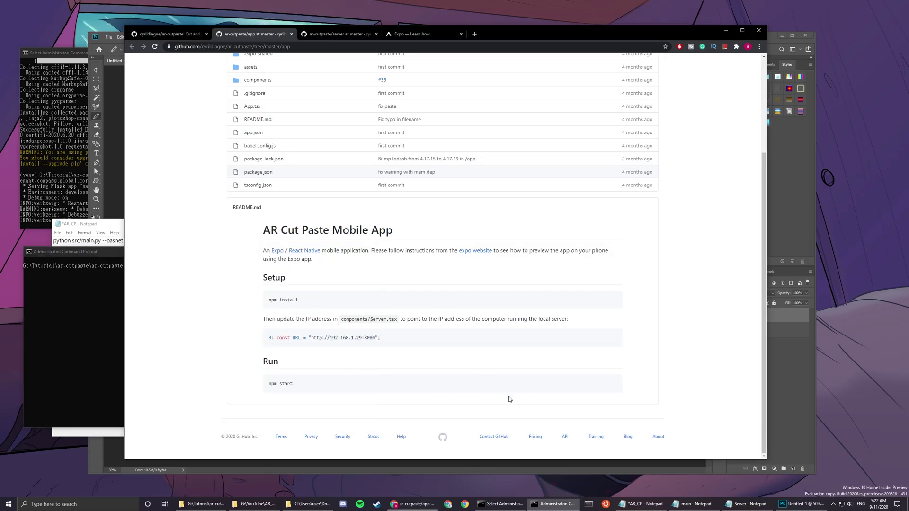
triple_click(281, 386)
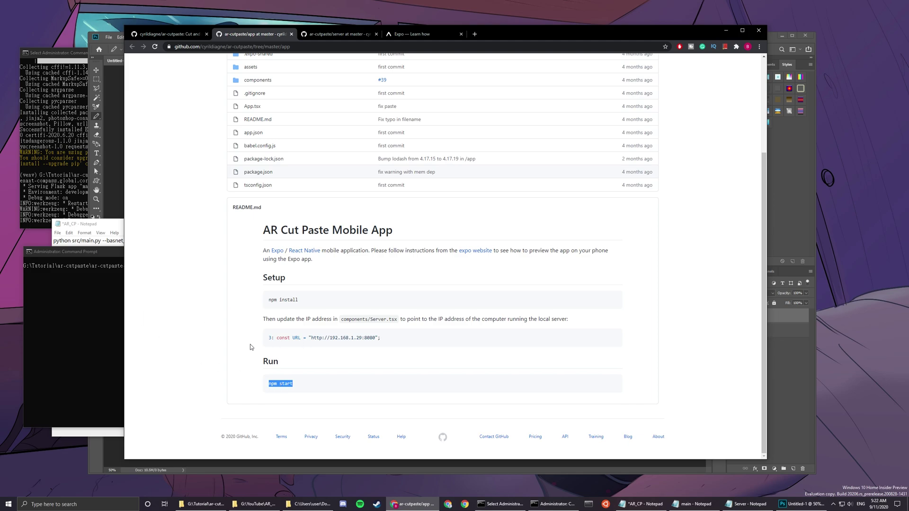
left_click_drag(384, 338, 258, 338)
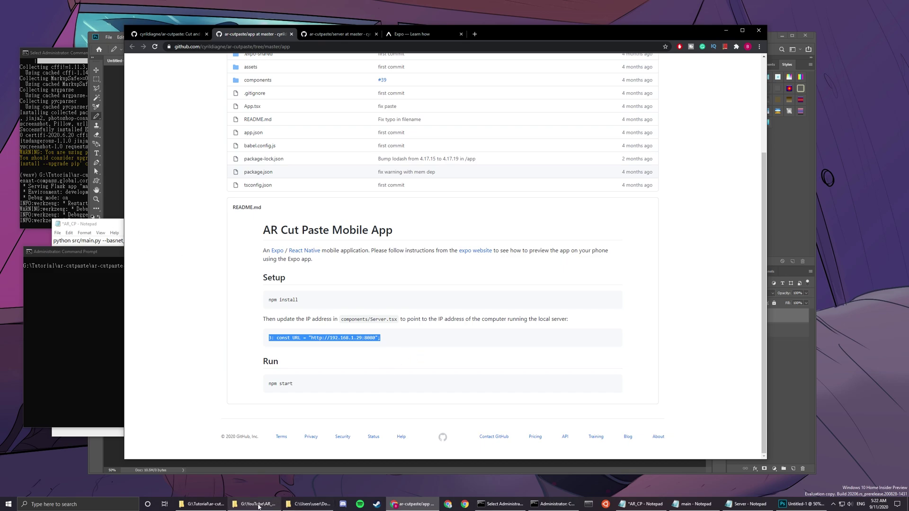
Step: Open the Server file from the app's components folder in Notepad and select the IP address in the const URL line
left_click(204, 504)
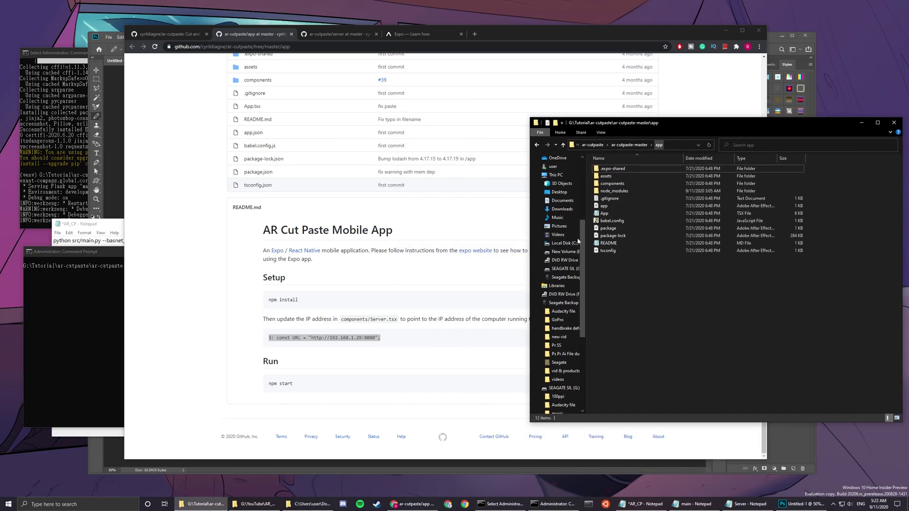
double_click(612, 184)
left_click(619, 184)
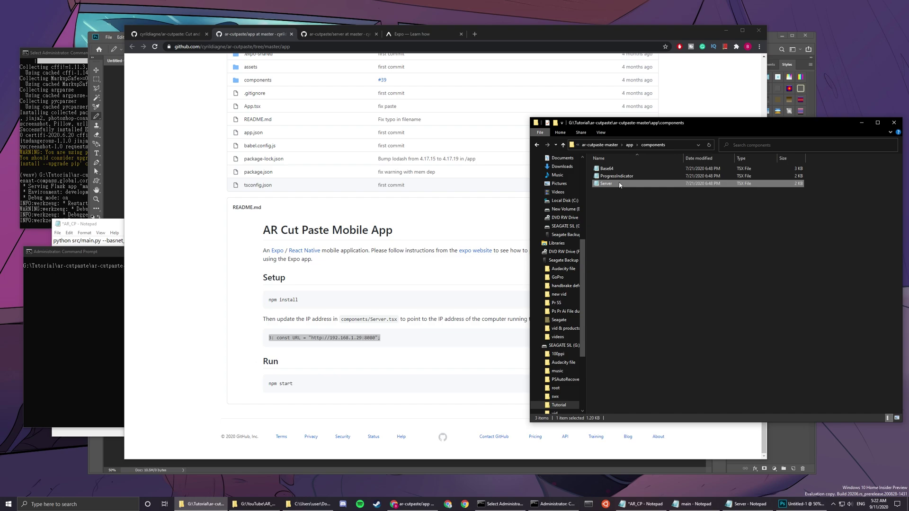
double_click(619, 184)
left_click_drag(209, 152, 182, 149)
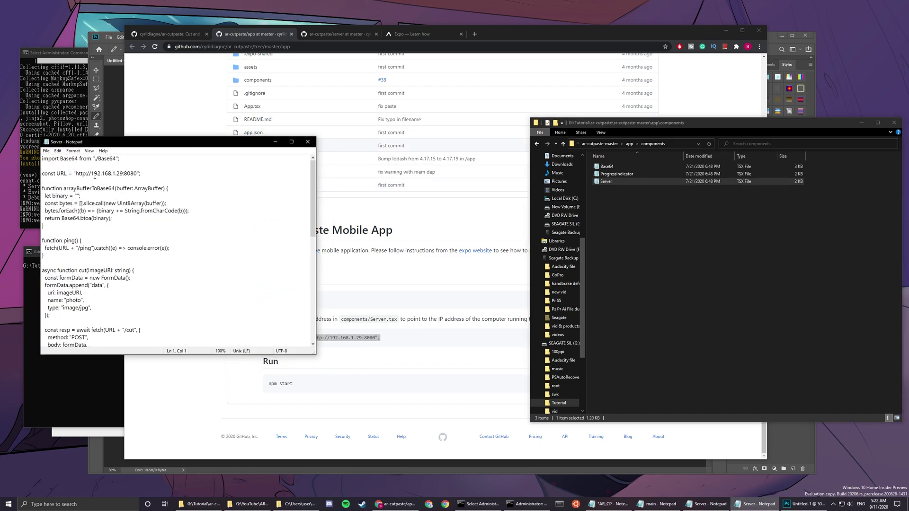
left_click_drag(91, 173, 125, 174)
Step: Switch to Photoshop and open the Plug-Ins preferences to check the computer's IPv4 address
left_click(108, 104)
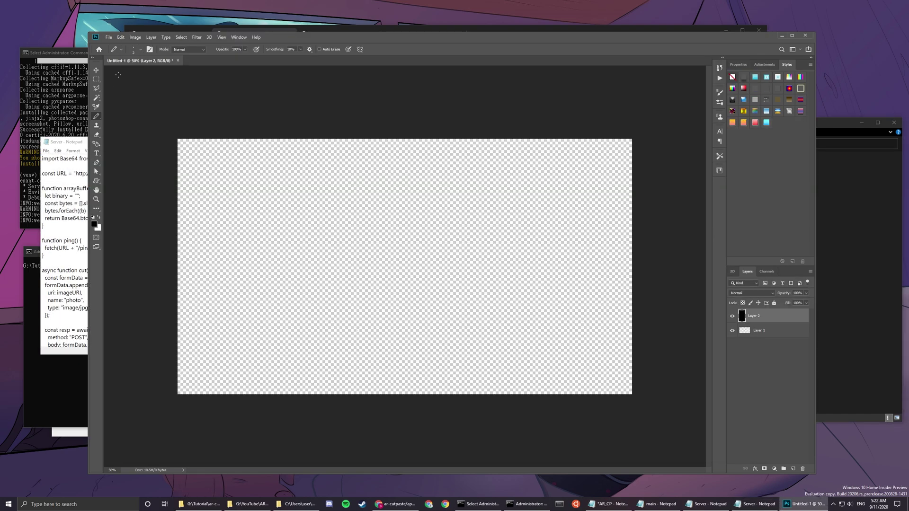
left_click(108, 37)
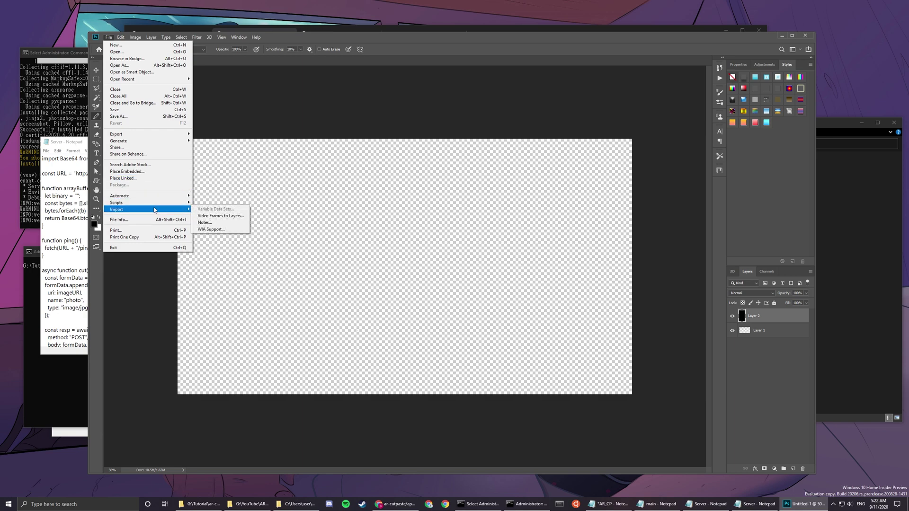
mouse_move(130, 36)
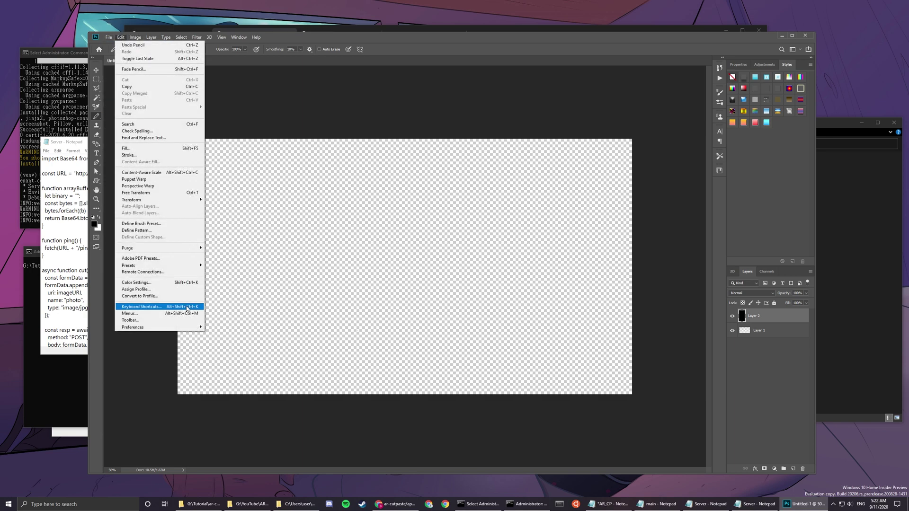
mouse_move(183, 328)
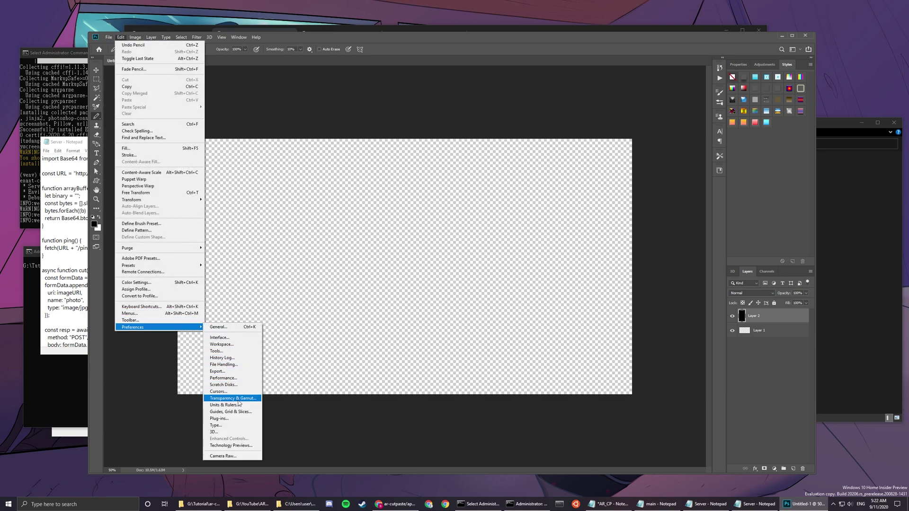
left_click(231, 419)
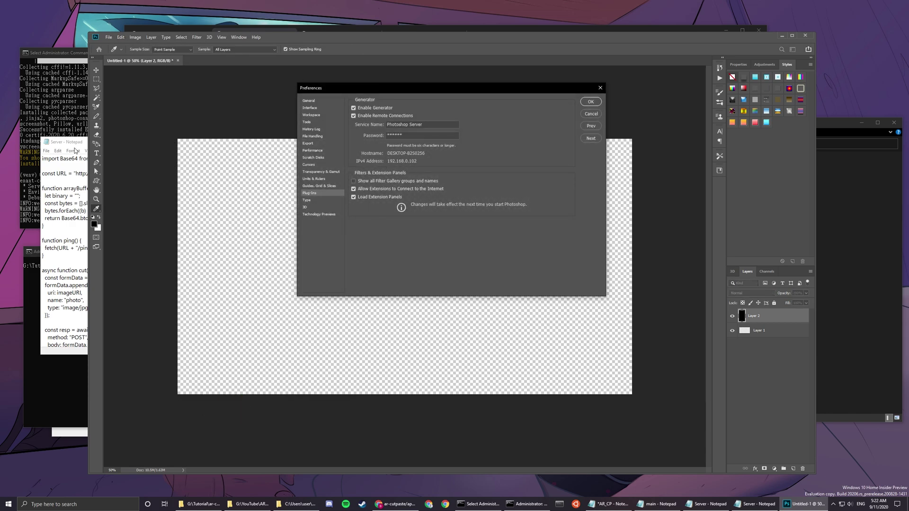
Step: Set the IP address in the Server file's const URL to 192.168.0.102, save and close the file, and accept the Photoshop preferences
left_click_drag(91, 173, 122, 175)
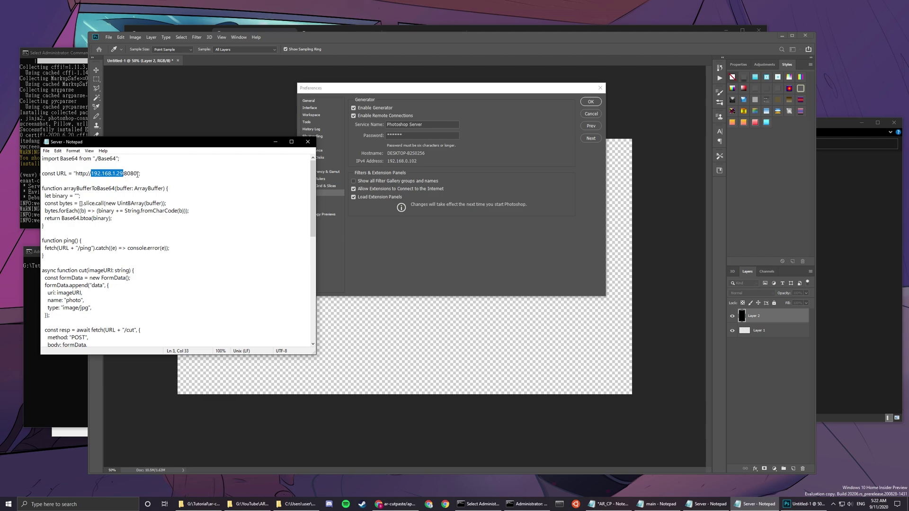
type("192.168.0.102")
key("ctrl+s")
left_click(306, 141)
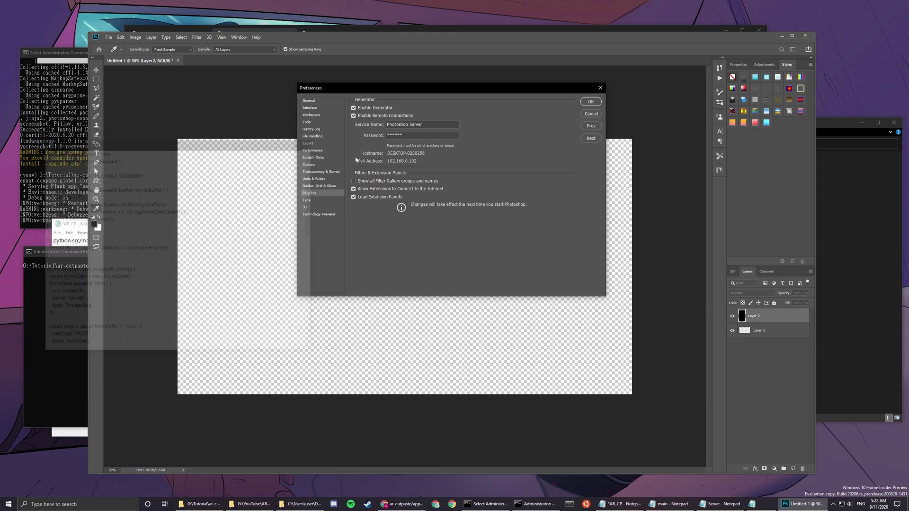
left_click(591, 101)
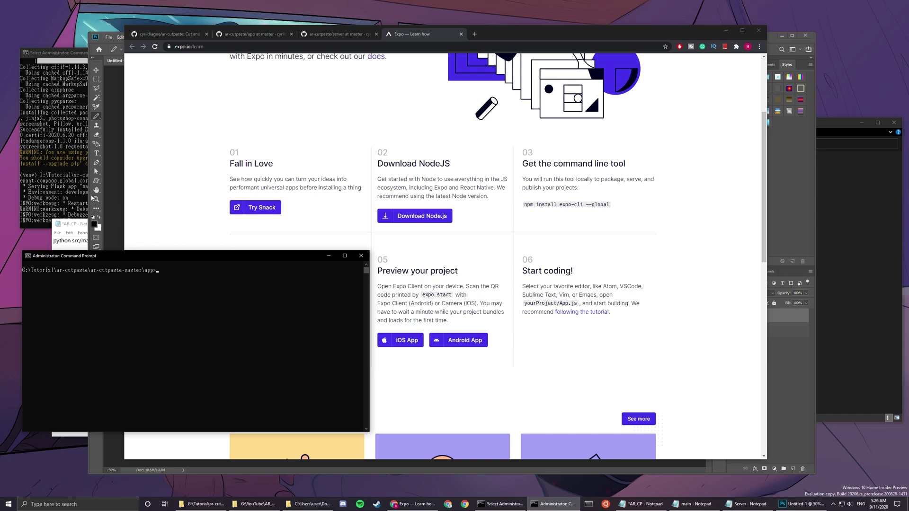
Step: Stop the Python server running in the server folder's Command Prompt
left_click(69, 192)
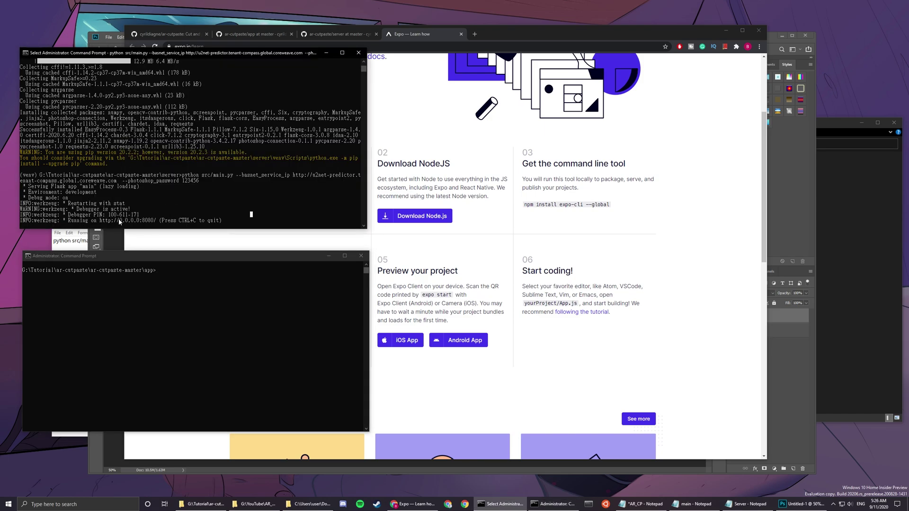
left_click_drag(119, 220, 174, 214)
right_click(197, 213)
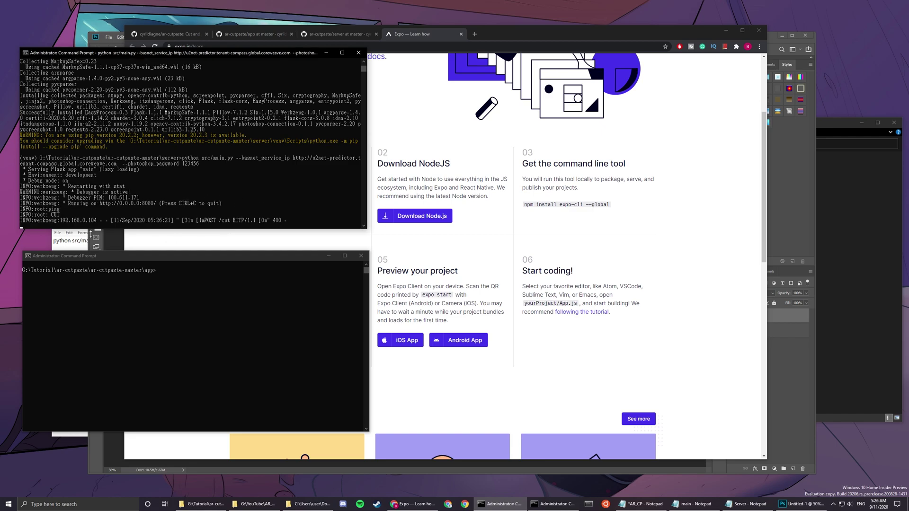
key("ctrl+c")
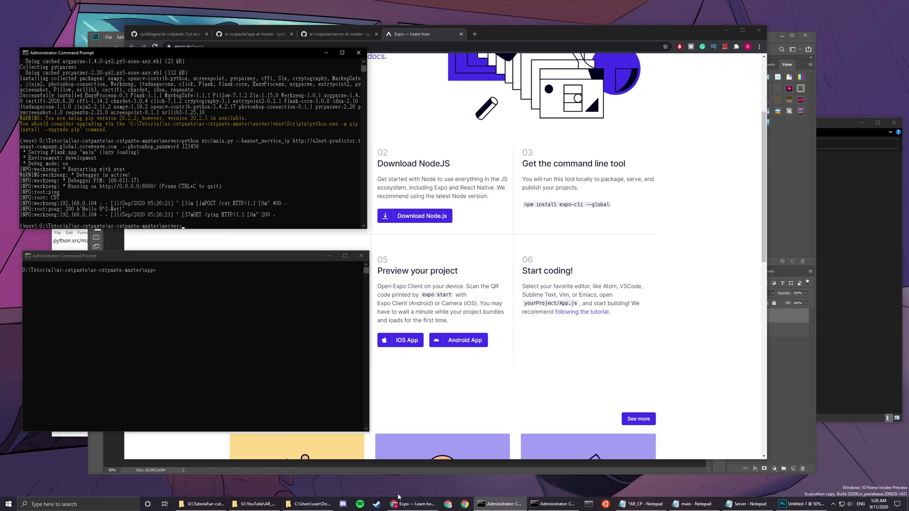
Step: Go to ar-cutpaste-master\server\src in File Explorer and open the main Python file in Notepad
left_click(202, 504)
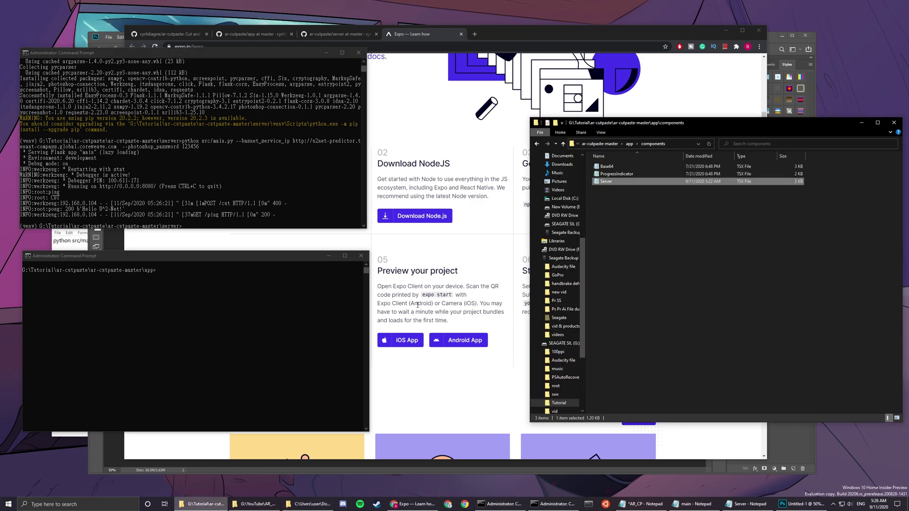
left_click(630, 144)
left_click(628, 144)
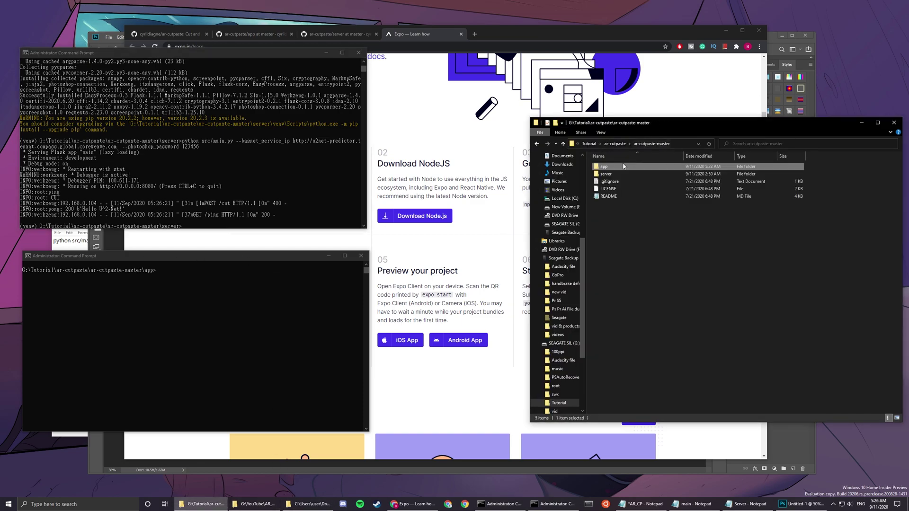
double_click(621, 174)
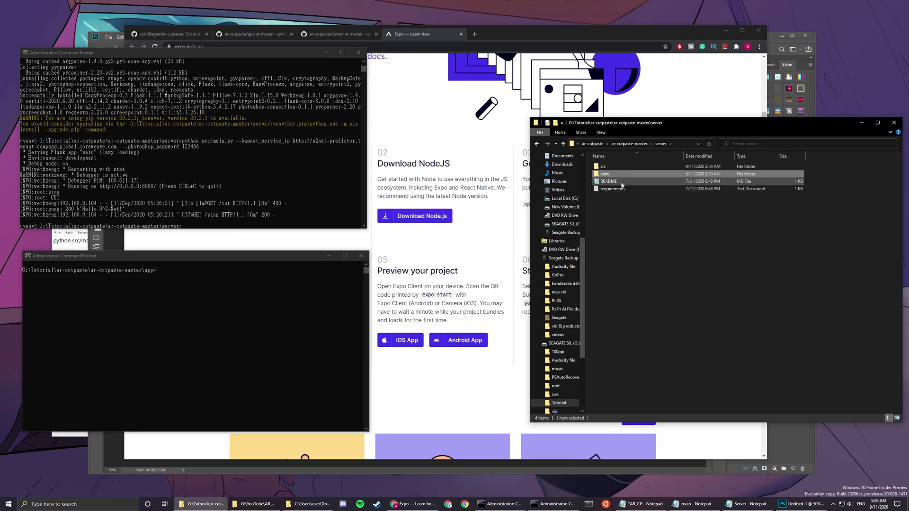
double_click(621, 168)
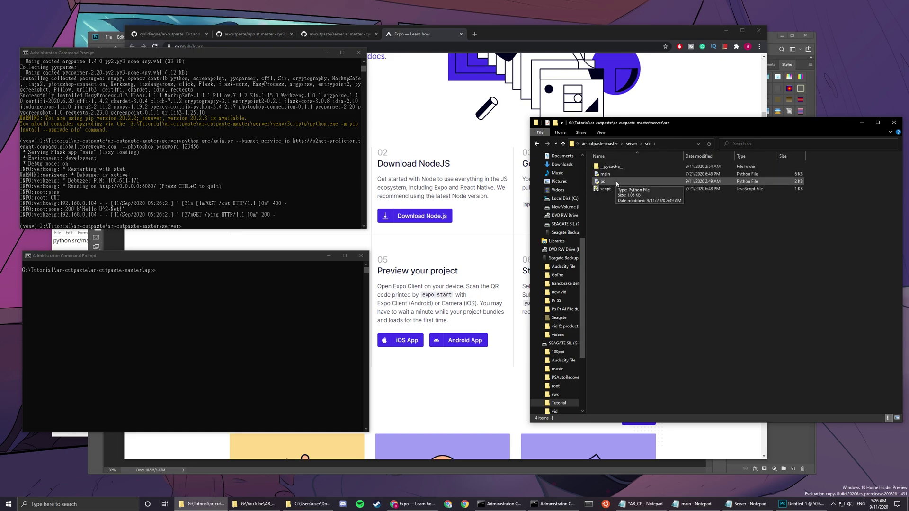
right_click(611, 175)
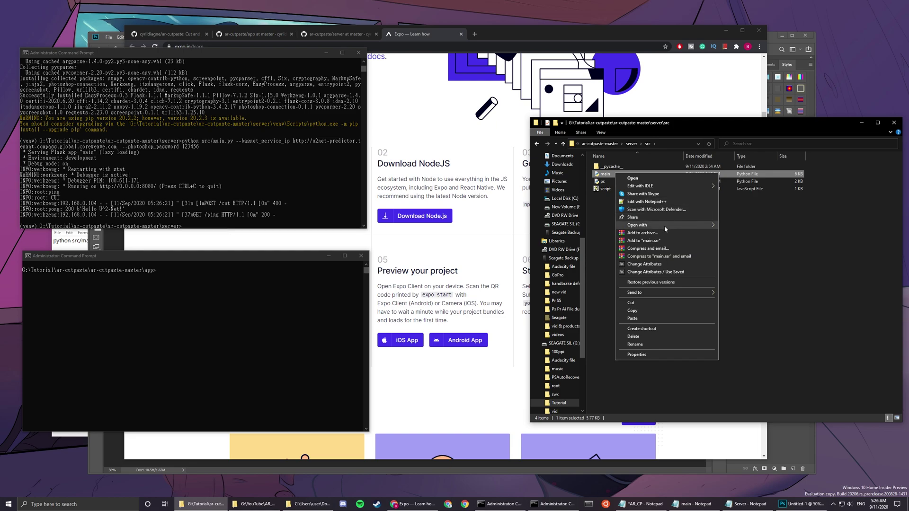
mouse_move(664, 225)
left_click(742, 225)
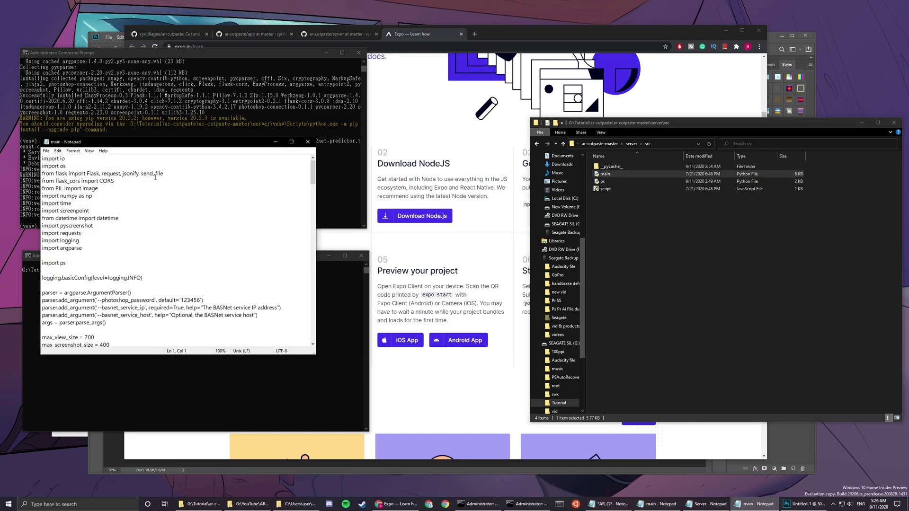
Step: Set the host in the main file's app.run line to 192.168.0.102 and save the file
scroll(142, 197, "down", 20)
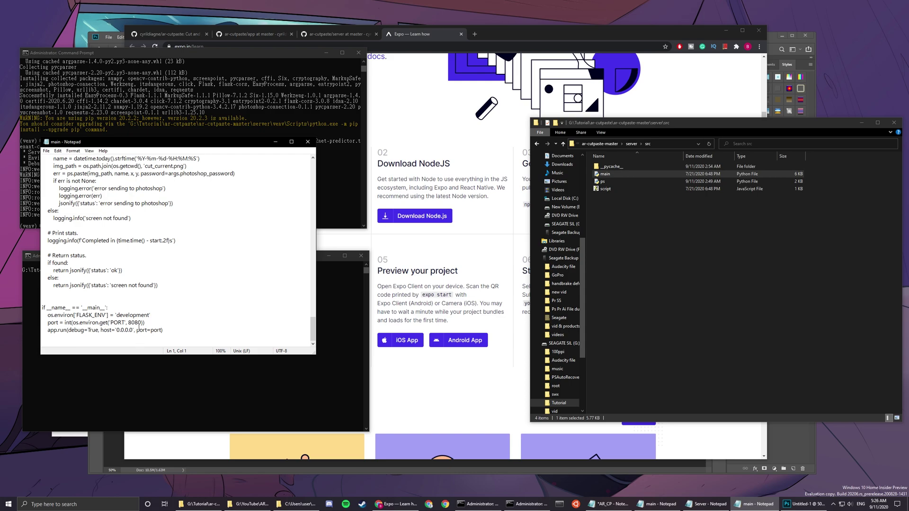
left_click_drag(135, 335, 117, 335)
key("shift+Right")
key("alt+Tab")
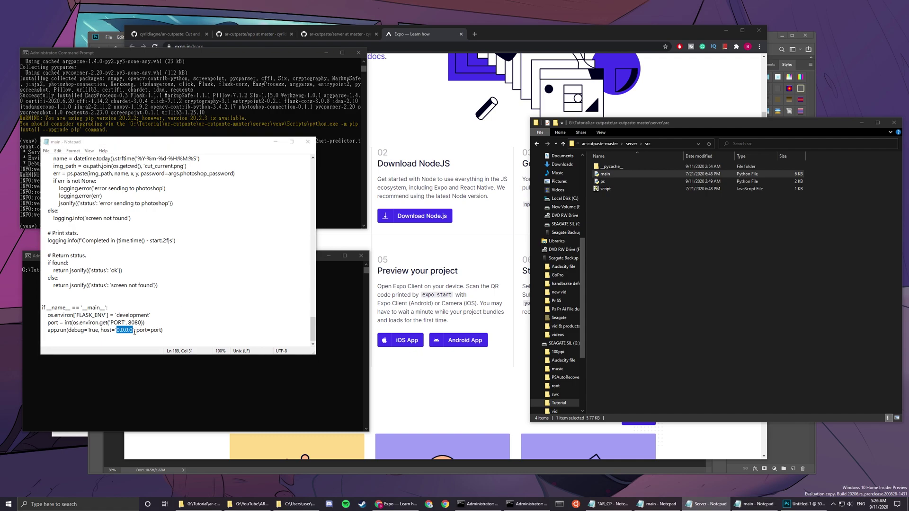
left_click(134, 333)
left_click_drag(134, 332, 155, 331)
key("ctrl+v")
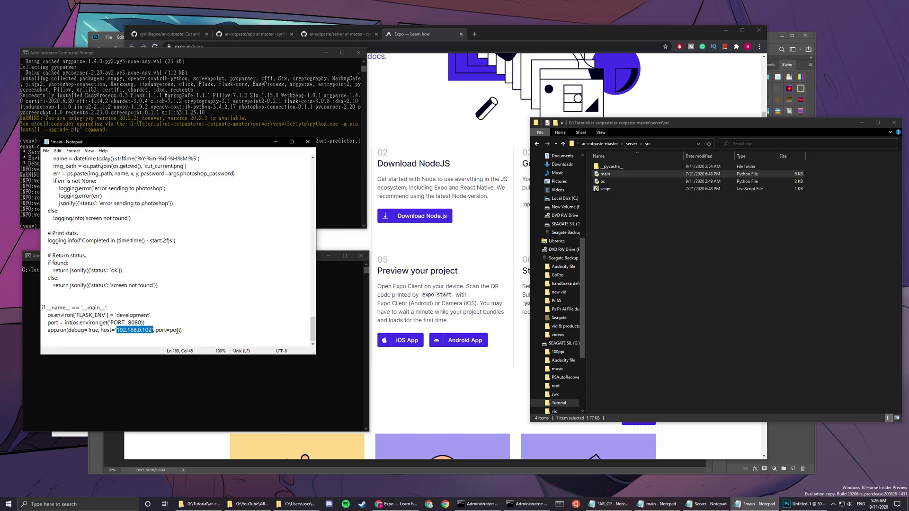
left_click(213, 331)
key("ctrl+s")
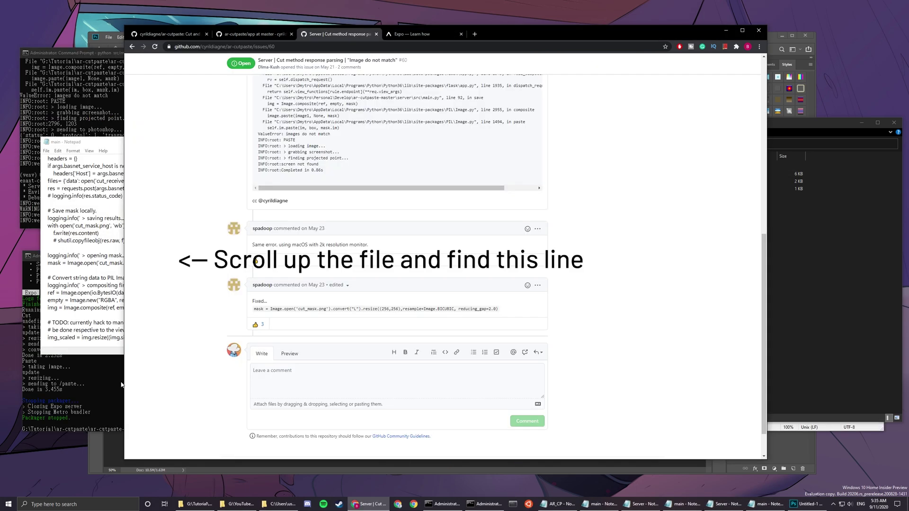
left_click(94, 348)
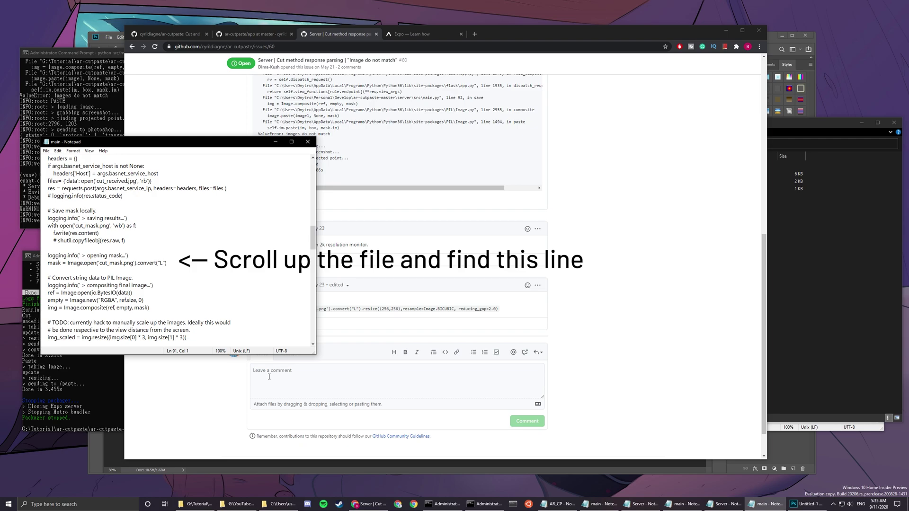
Step: Replace the mask line in the main file with the GitHub issue's version that adds resize((256,256),resample=Image.BICUBIC, reducing_gap=2.0), and save
double_click(373, 310)
triple_click(373, 312)
left_click(70, 249)
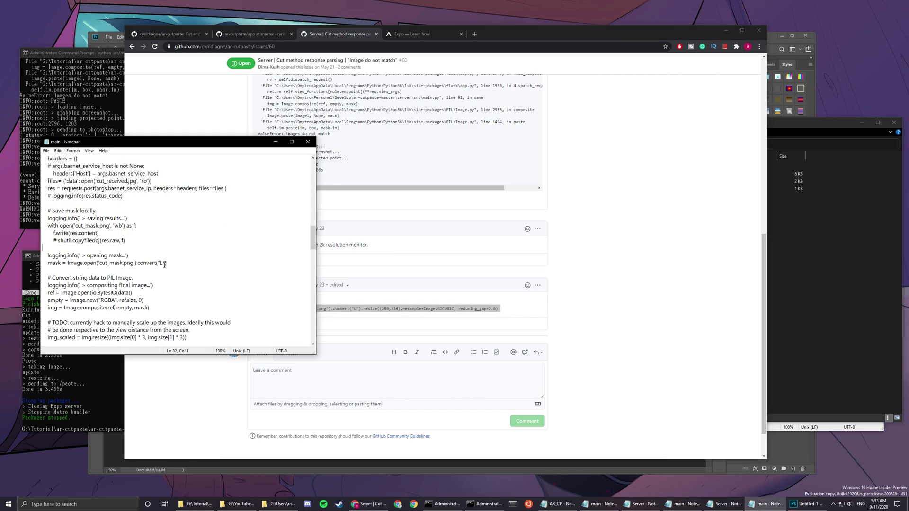
left_click_drag(177, 267, 46, 263)
key("ctrl+v")
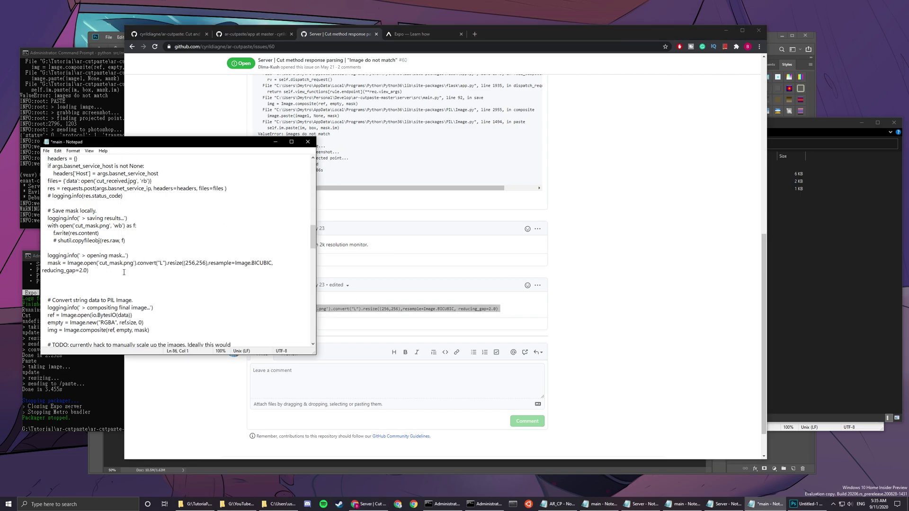
key("BackSpace")
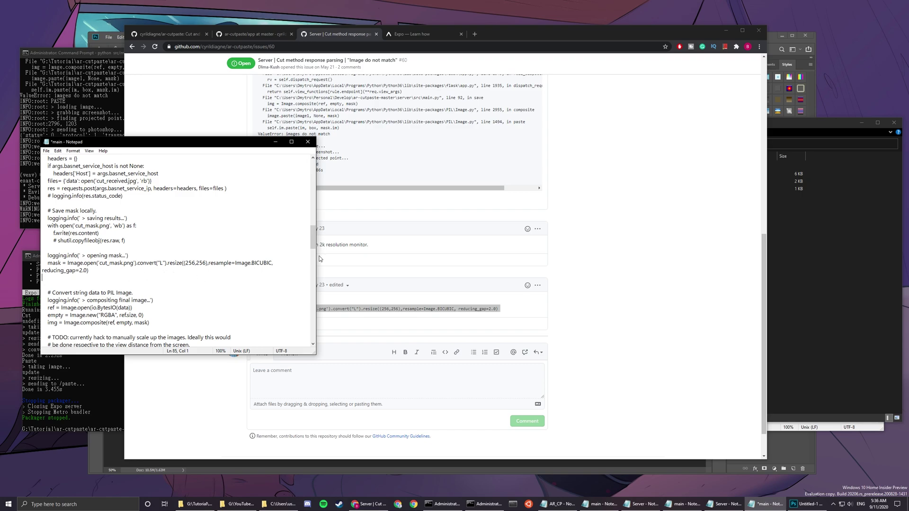
left_click_drag(319, 259, 416, 260)
key("ctrl+s")
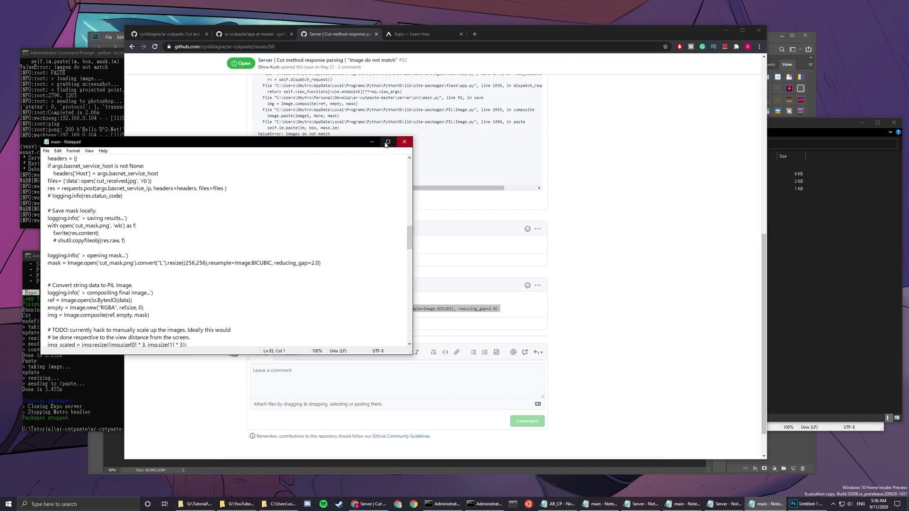
Step: Stop the Python server and rerun the previous src/main.py command in the same Command Prompt
left_click(73, 118)
key("ctrl+c")
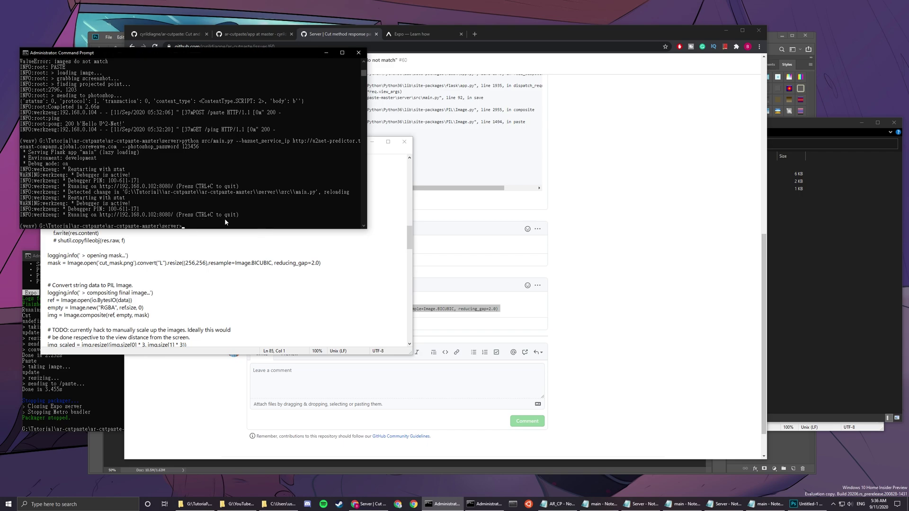
key("Up")
key("Return")
Step: Run npm start in the app folder's Command Prompt to launch the Expo server
left_click(95, 399)
key("Up")
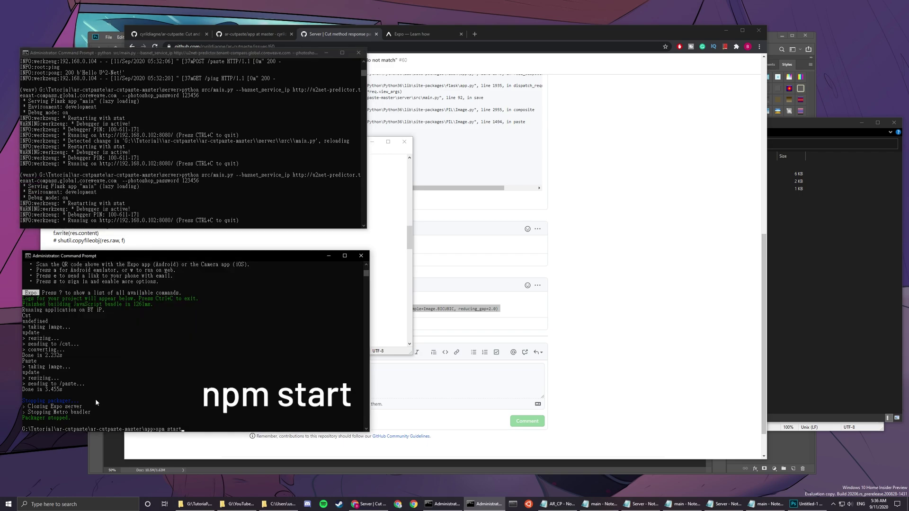
key("Return")
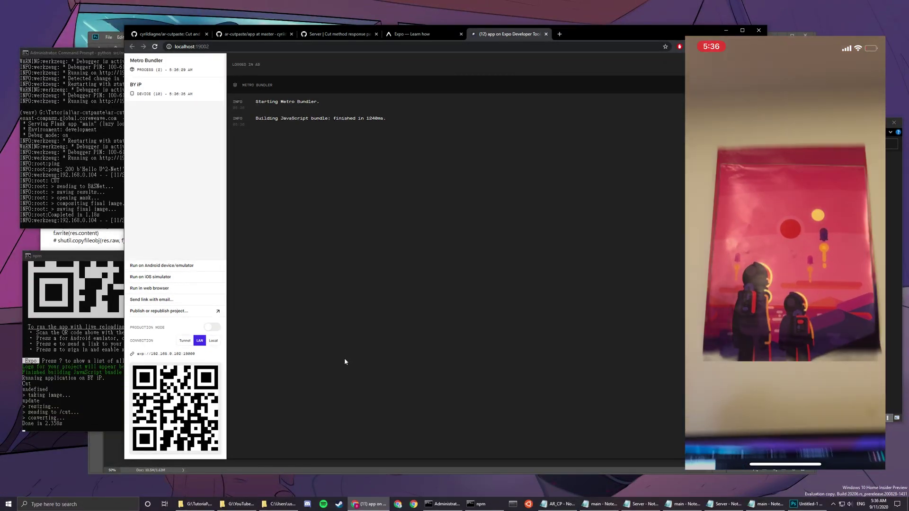
Step: Switch to the Photoshop window with the blank Untitled-1 document
key("alt+Tab")
key("Tab")
key("Tab")
key("Tab")
key("Tab")
key("Tab")
key("Tab")
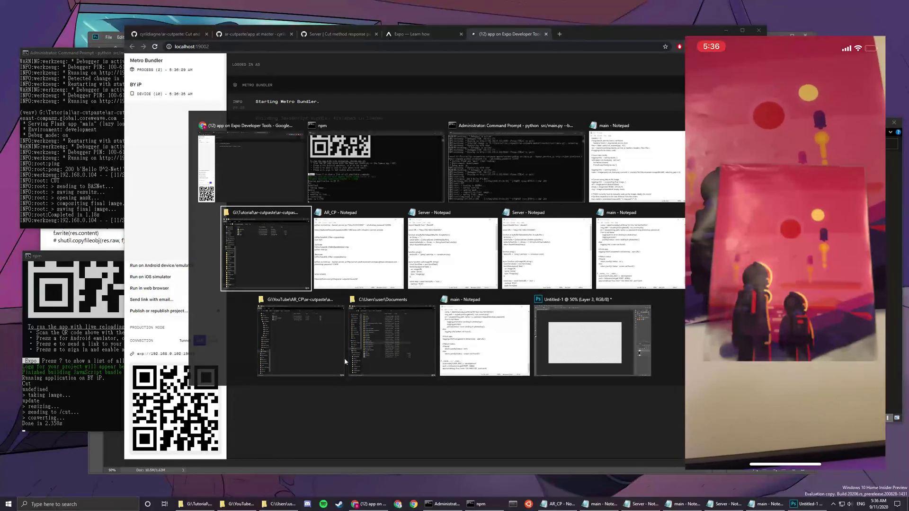
key("Tab")
key("Tab")
key("Tab")
key("Tab")
key("Tab")
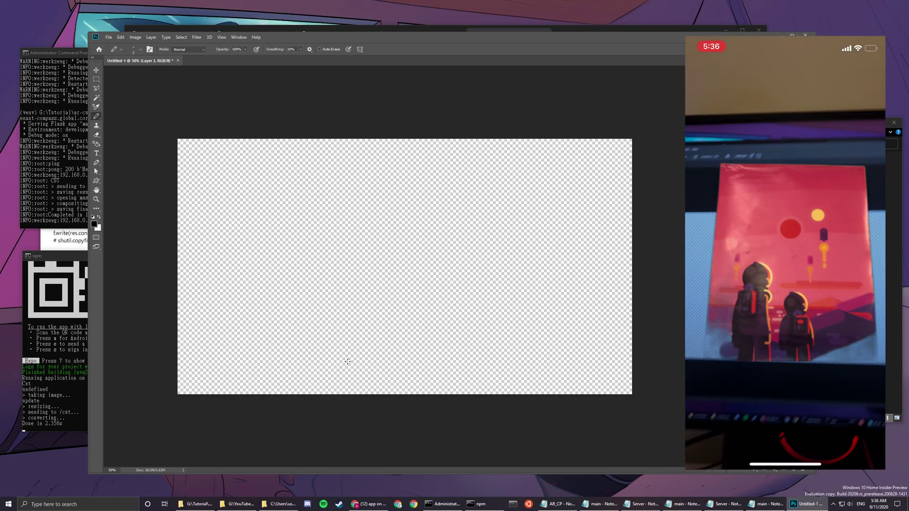